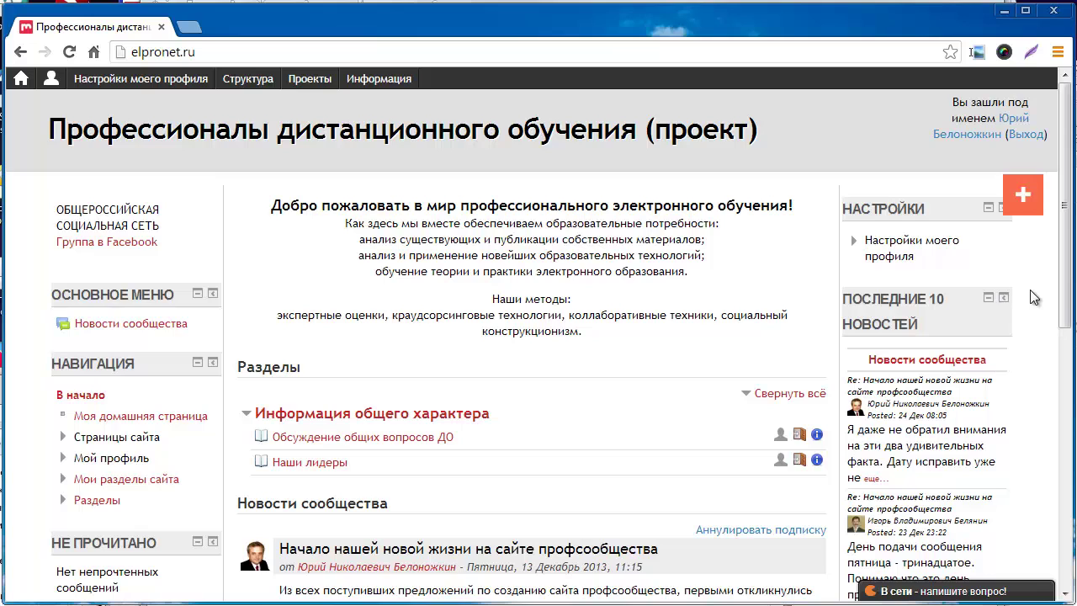
Dock the "Последние 10 новостей" block and preview its contents from the dock.
scroll(1030, 290, "down", 1)
scroll(1030, 316, "down", 1)
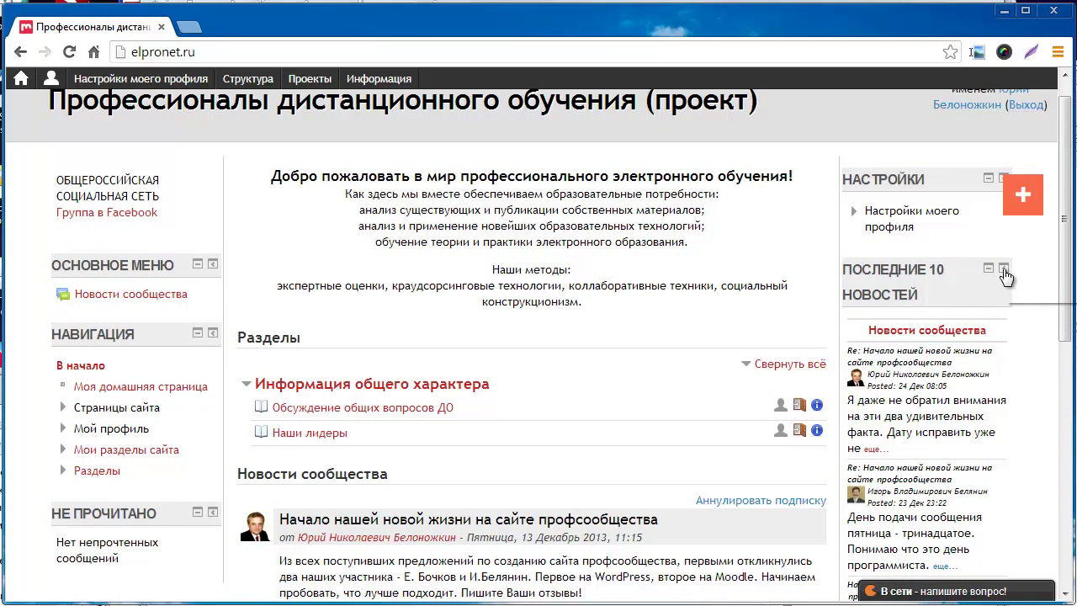
left_click(1004, 270)
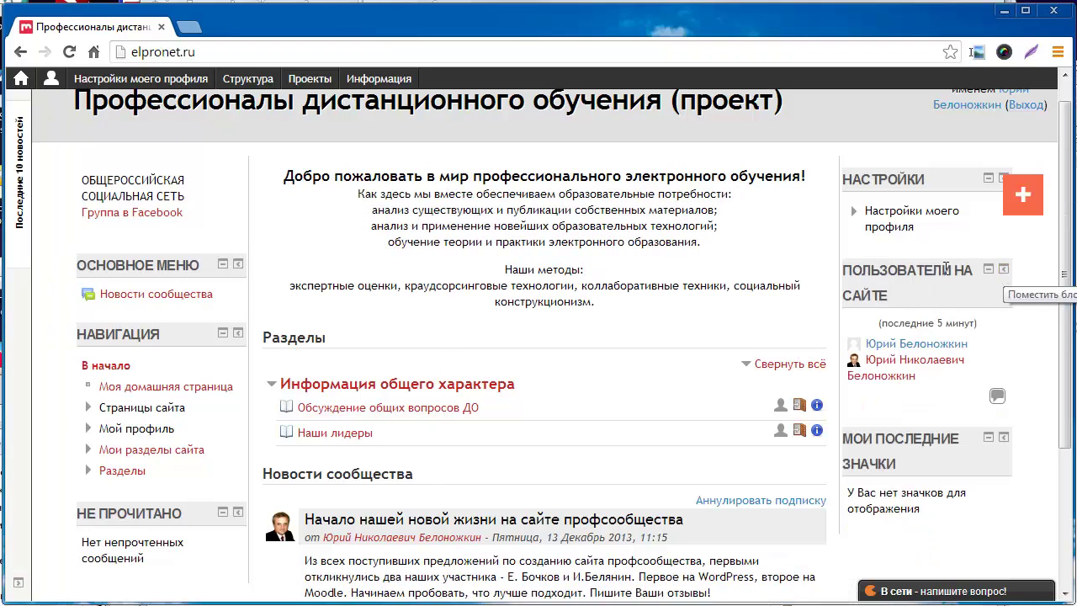
mouse_move(16, 181)
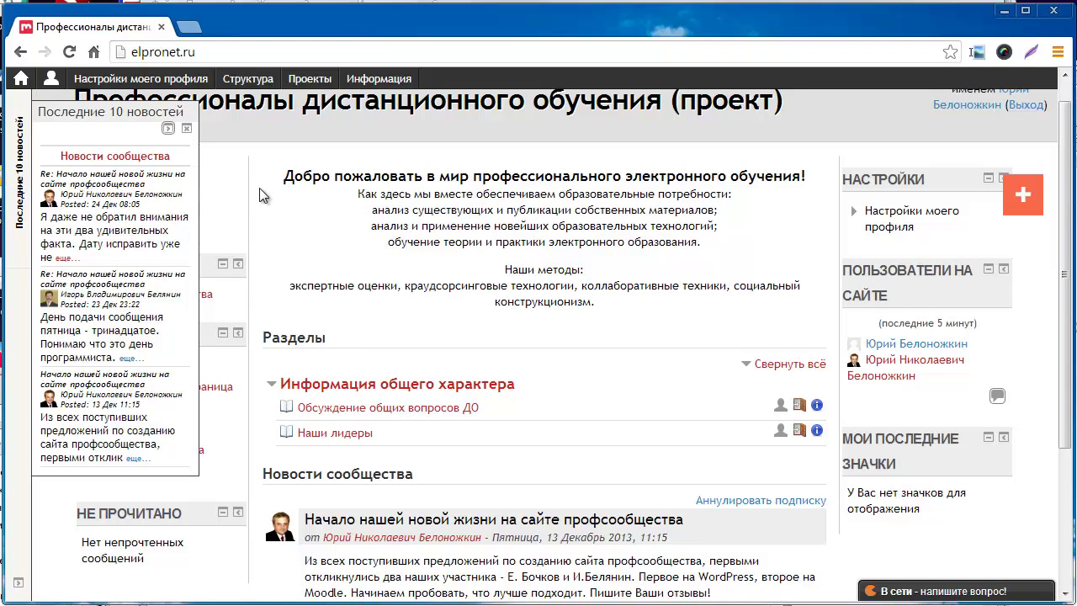
Dock the "Пользователи на сайте", "Мои последние значки" and "Настройки" blocks as well.
left_click(1004, 271)
left_click(1004, 271)
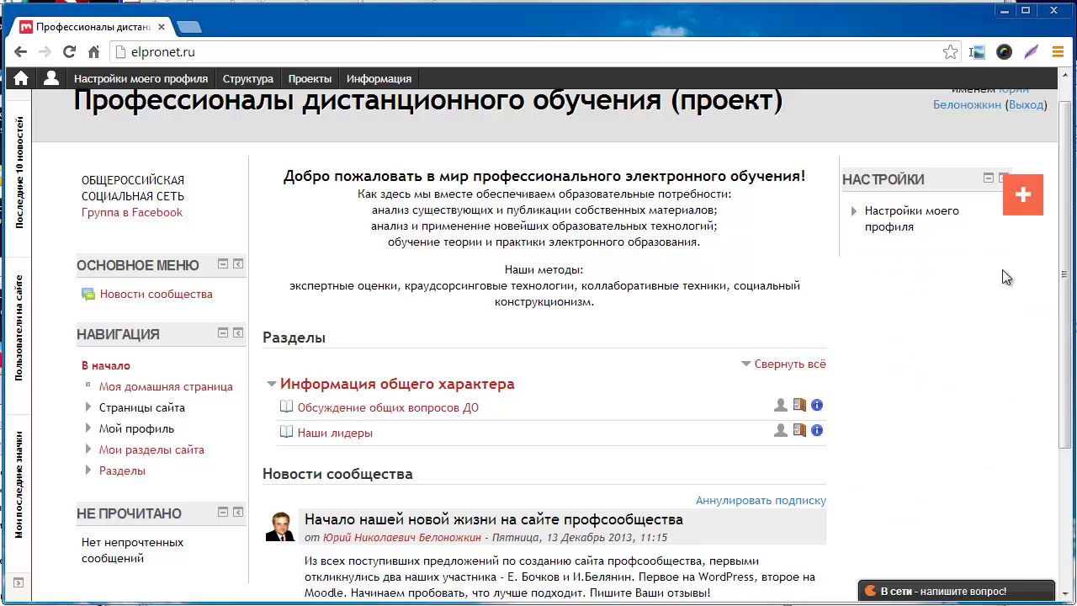
scroll(1004, 275, "up", 1)
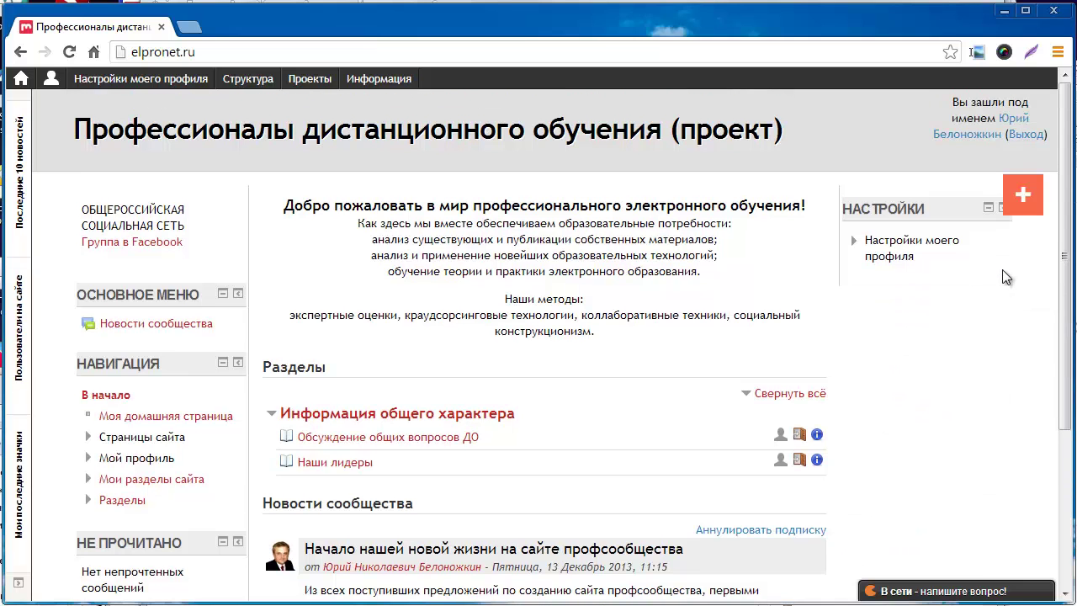
scroll(1002, 269, "down", 2)
scroll(1002, 269, "up", 1)
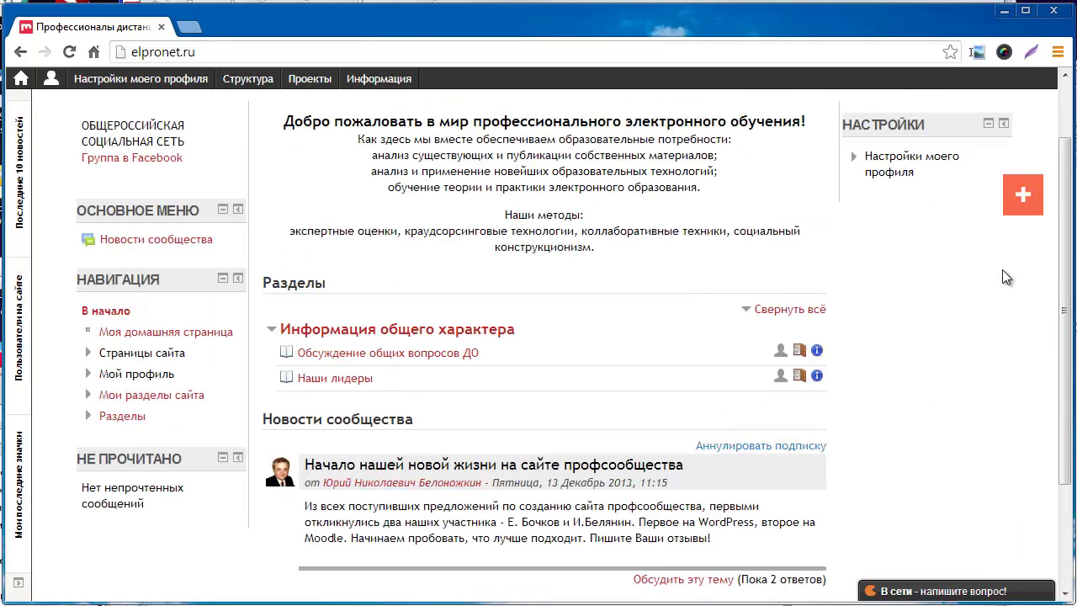
left_click(1004, 125)
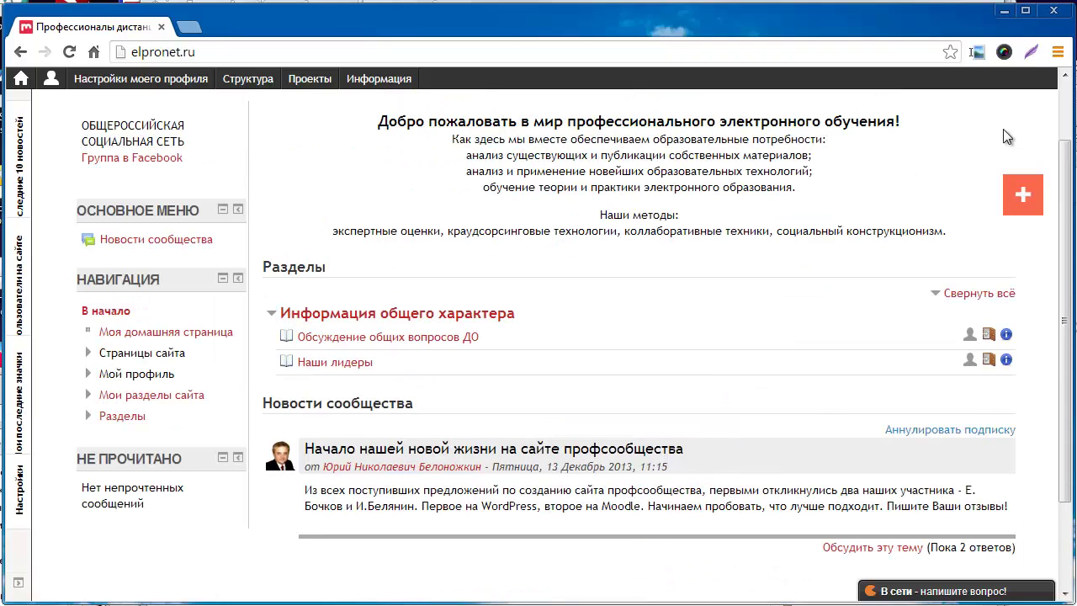
Open the Share dialog, look over the available sharing services and close it.
left_click(1018, 194)
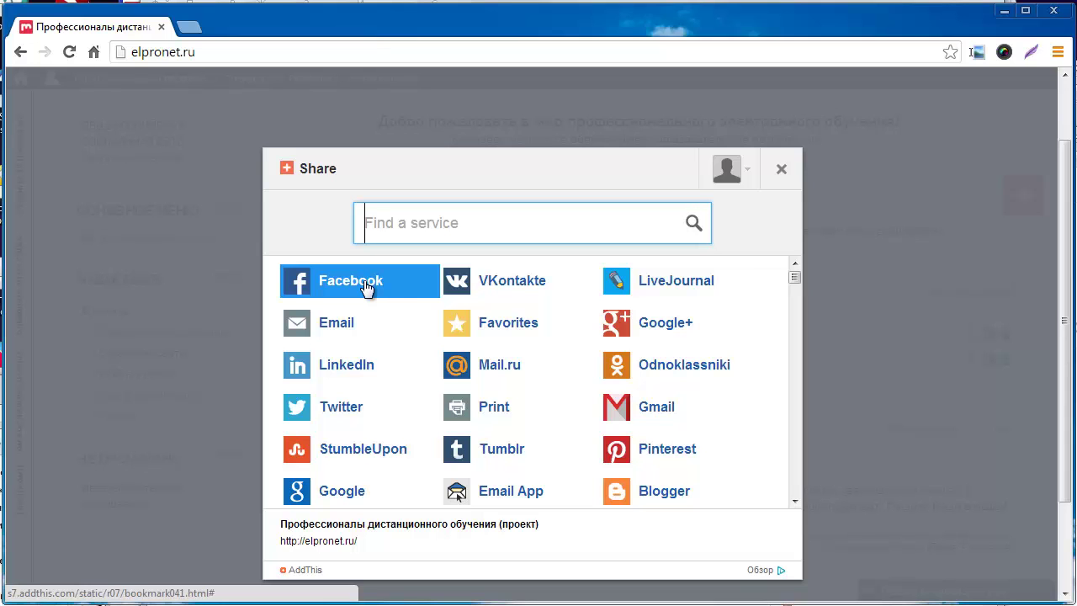
mouse_move(789, 279)
left_mouse_down()
mouse_move(796, 463)
mouse_move(806, 361)
mouse_move(794, 270)
left_mouse_up()
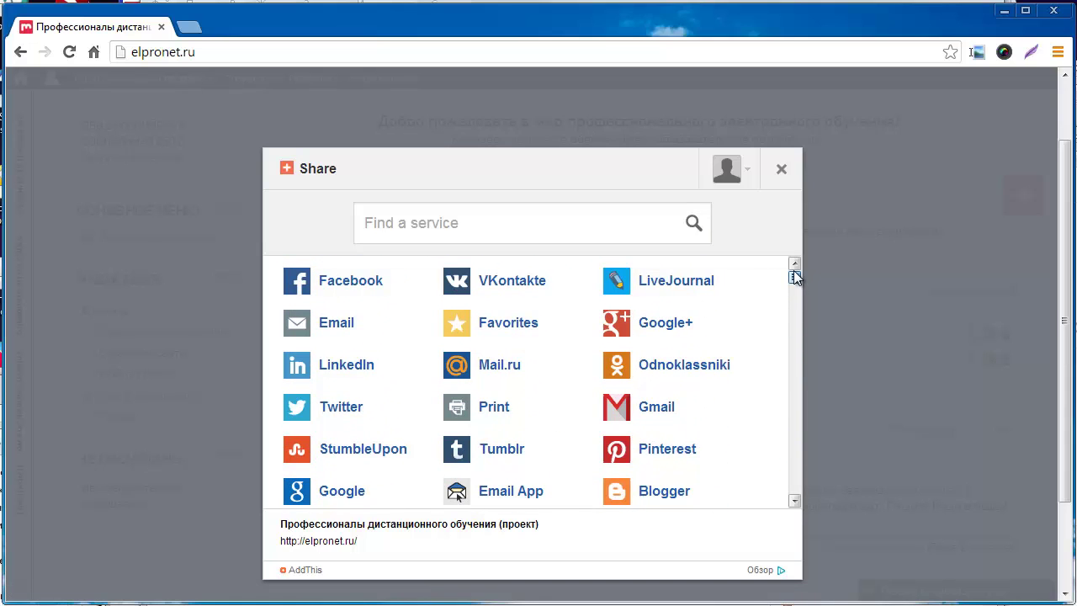
left_click(782, 170)
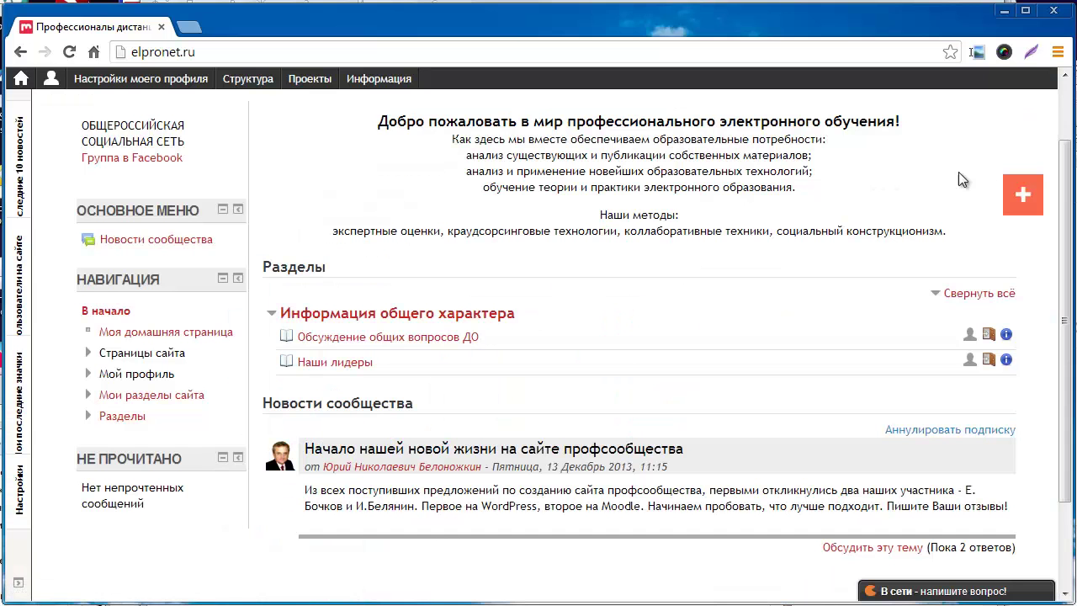
Collapse the floating share button, expand it again and collapse it once more.
left_click(1012, 248)
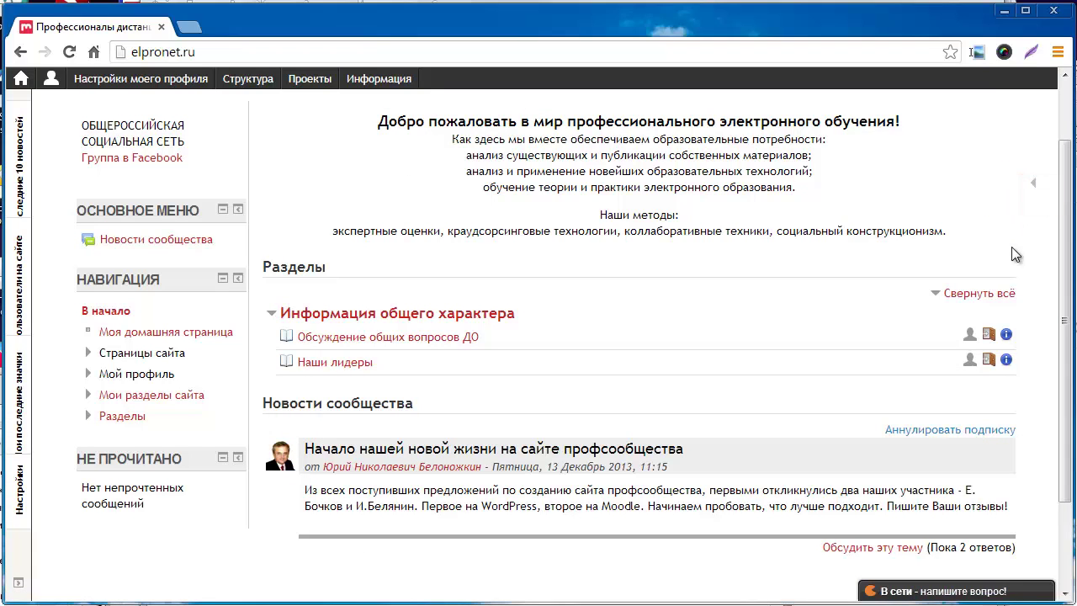
scroll(1028, 221, "down", 3)
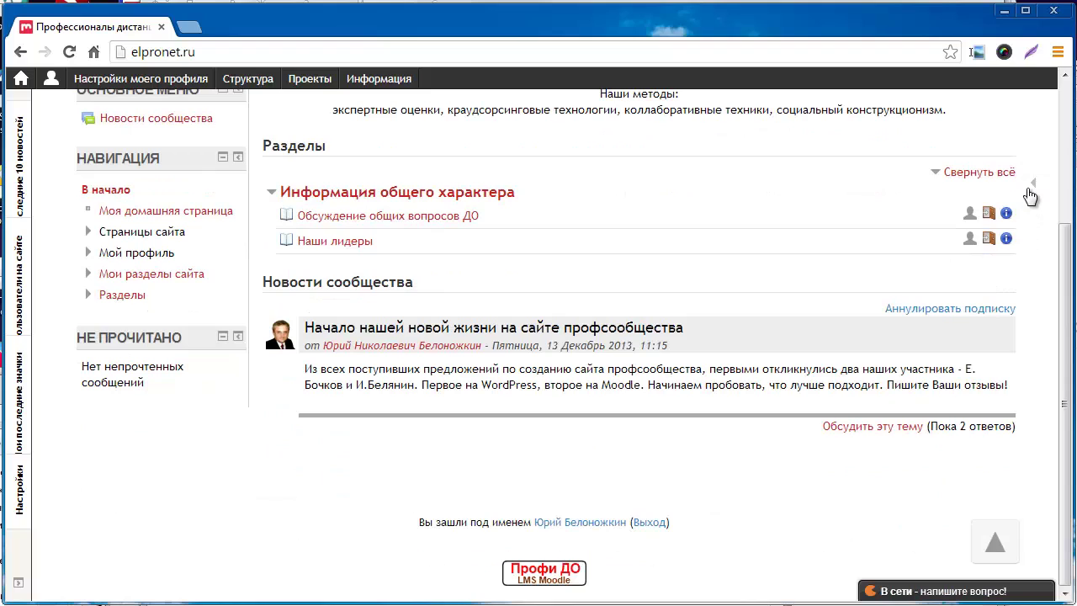
left_click(1035, 190)
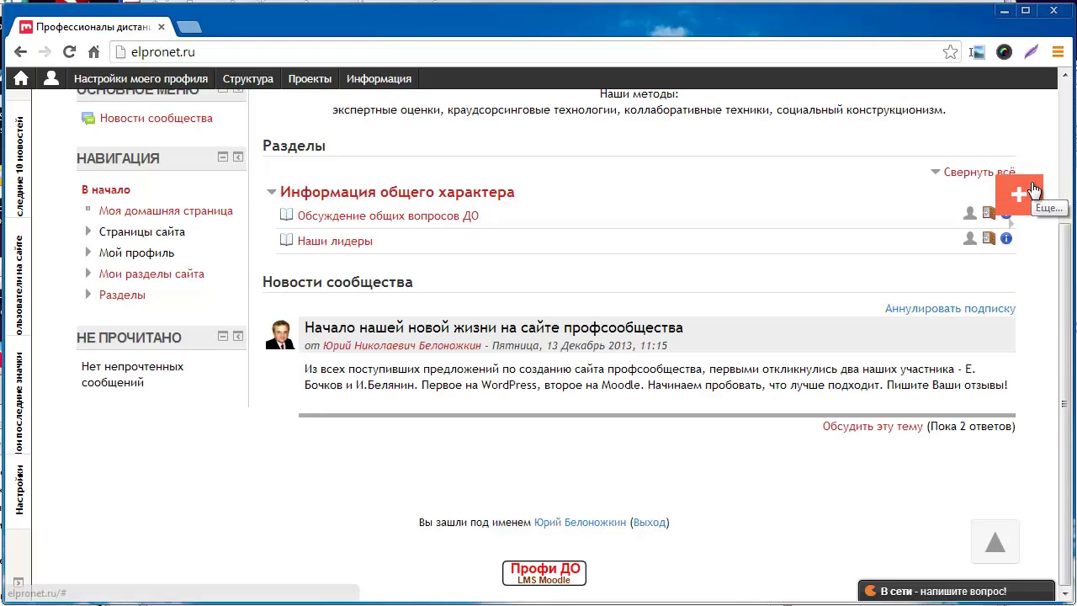
left_click(1014, 231)
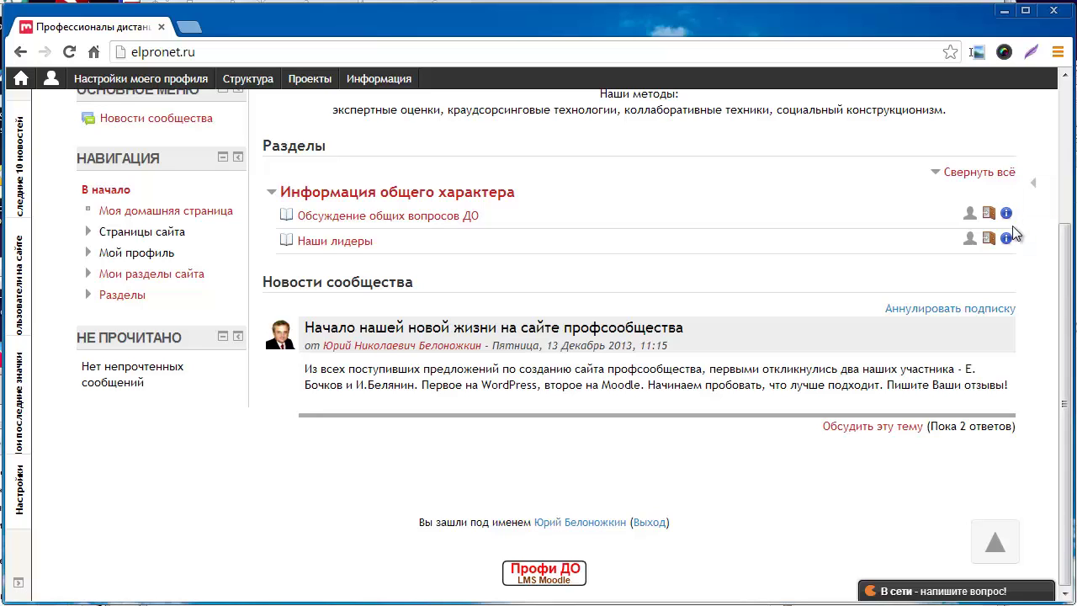
Open the online consultant chat and enter "вопрос" as the question text.
left_click(954, 594)
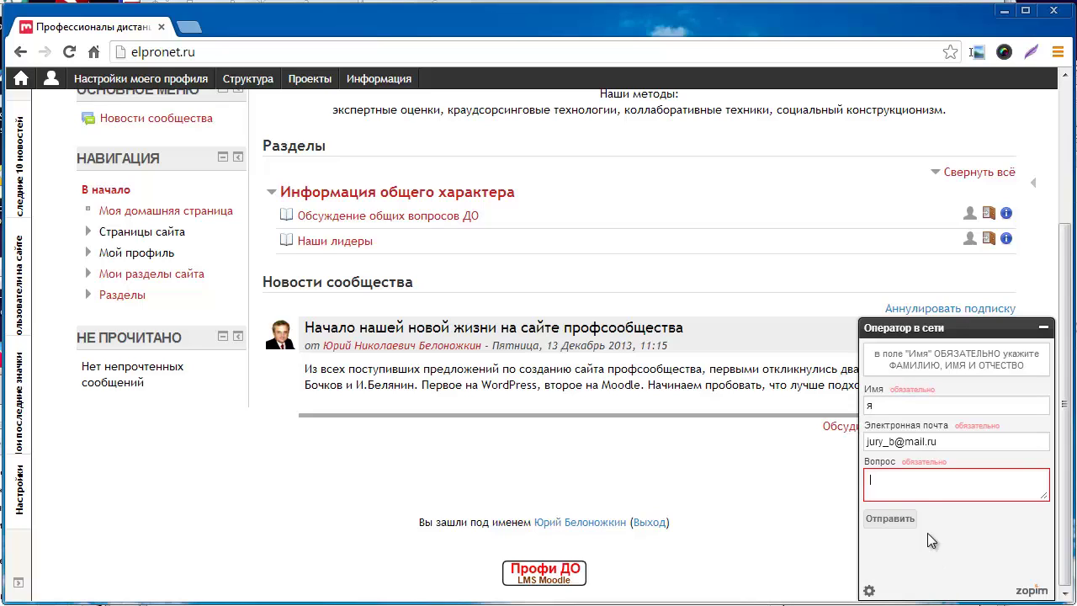
left_click_drag(871, 405, 863, 410)
left_click(884, 478)
type("djgh")
key("BackSpace")
key("BackSpace")
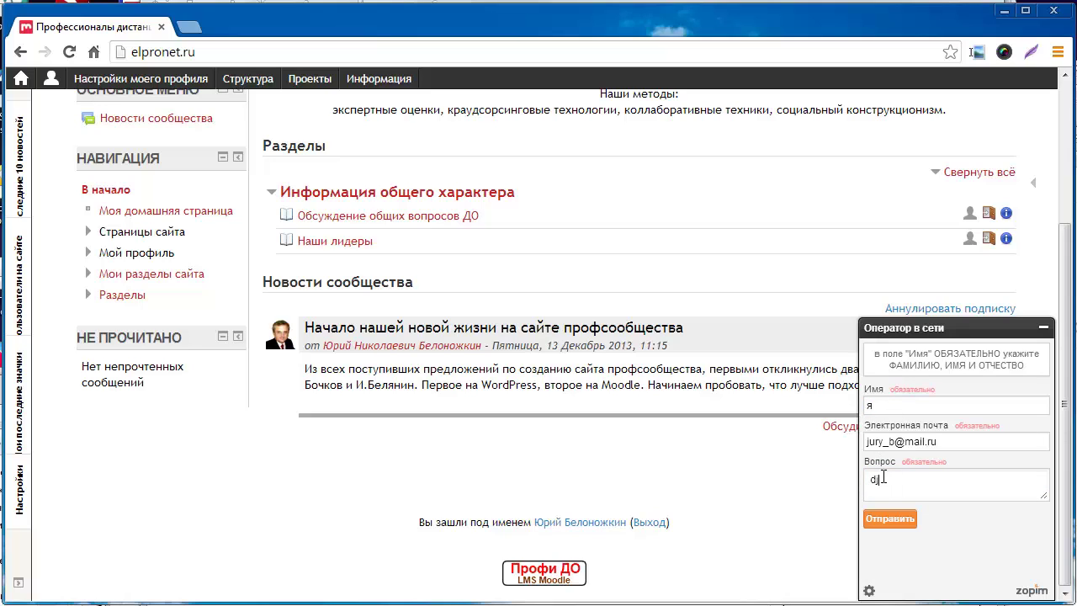
key("BackSpace")
key("BackSpace")
type("вопрос")
Review the name and e-mail fields of the chat form and send the question to the operator.
double_click(870, 406)
left_click_drag(941, 442, 866, 443)
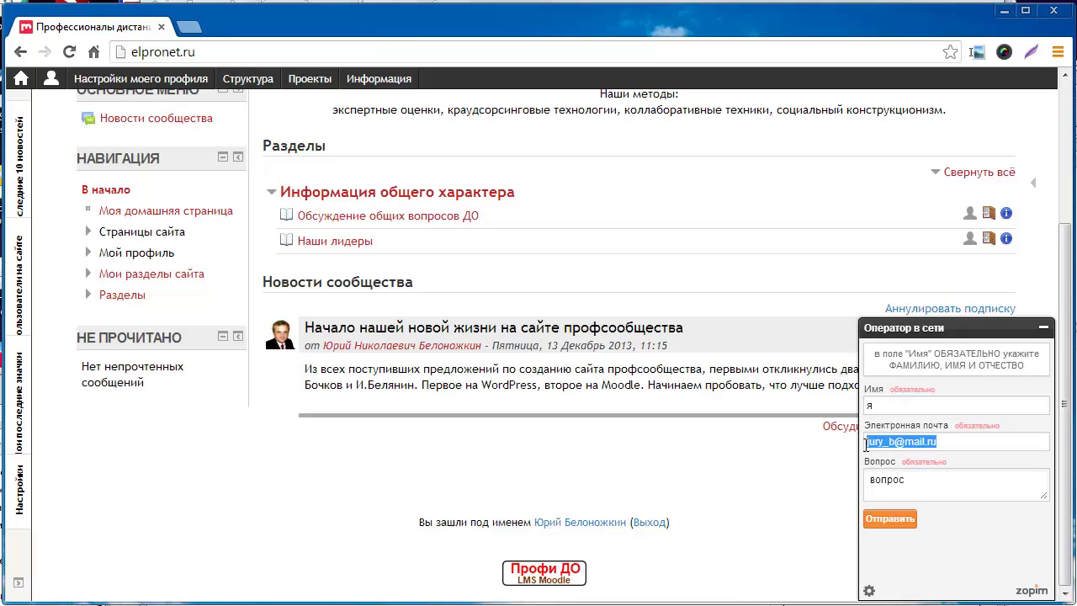
left_click(900, 480)
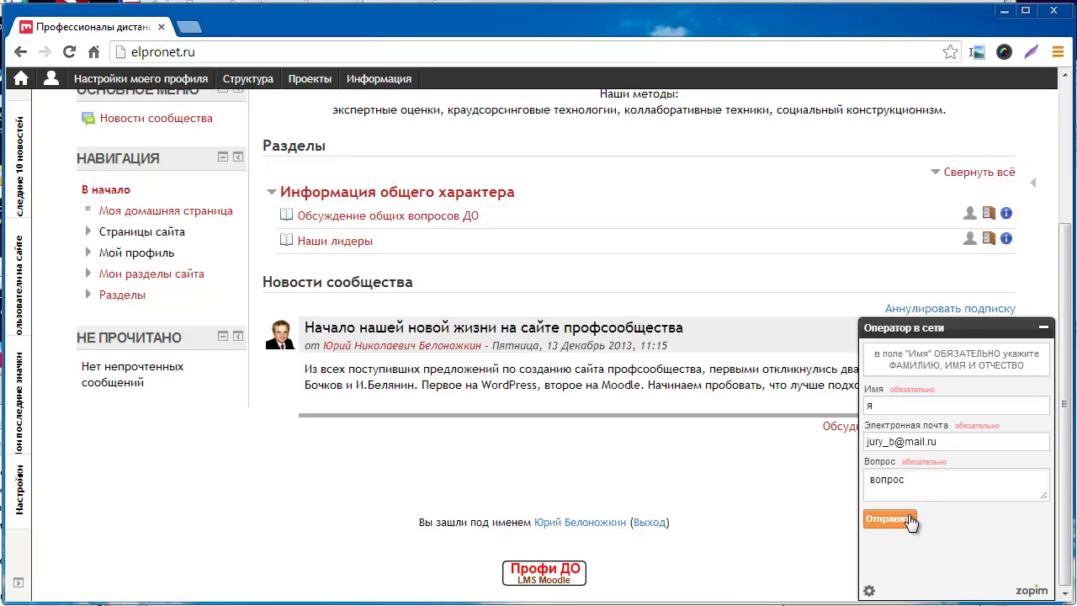
left_click(908, 520)
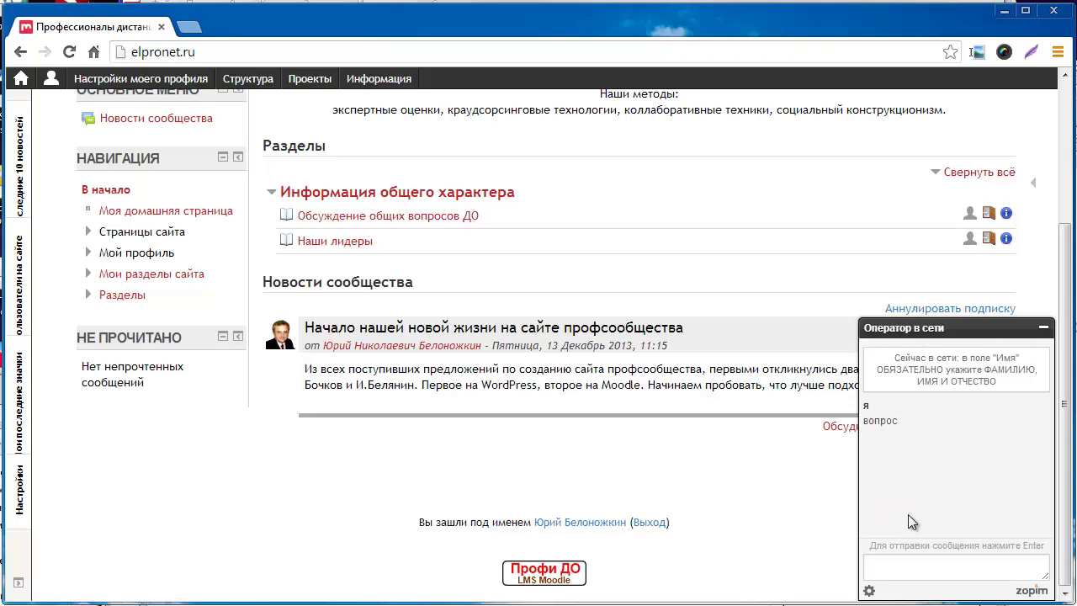
Switch to the Zopim dashboard, open the incoming chat with the message "вопрос" and reply "задавайте".
key("alt+Tab")
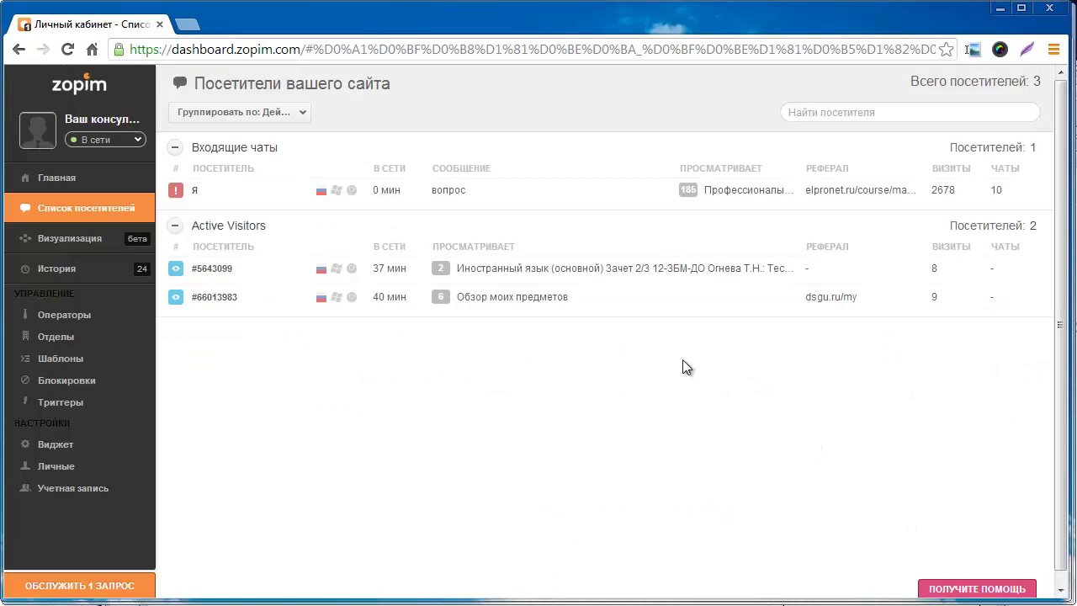
left_click(446, 195)
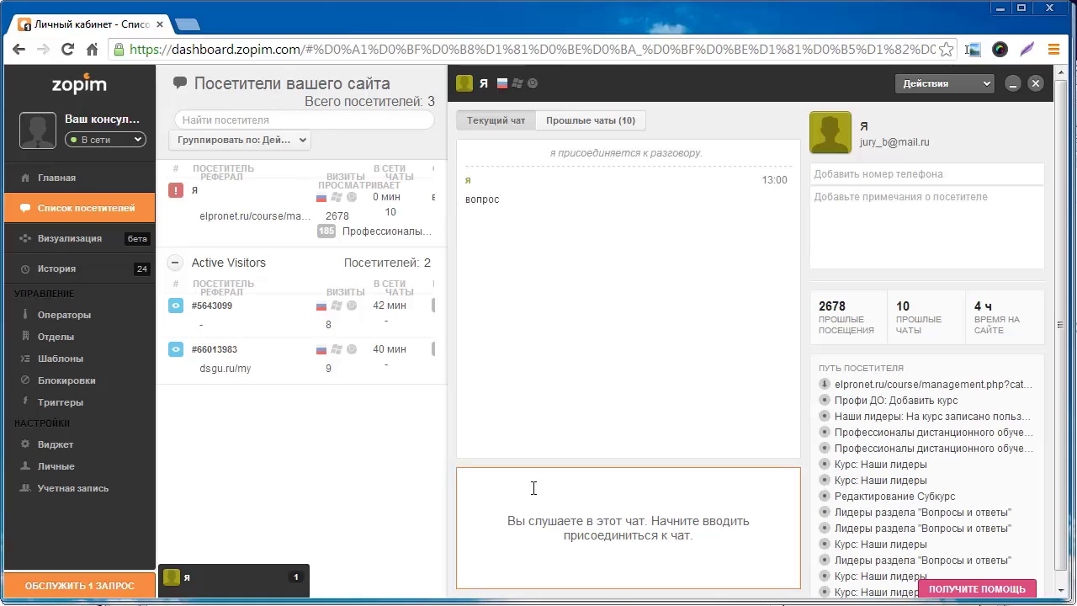
type("за")
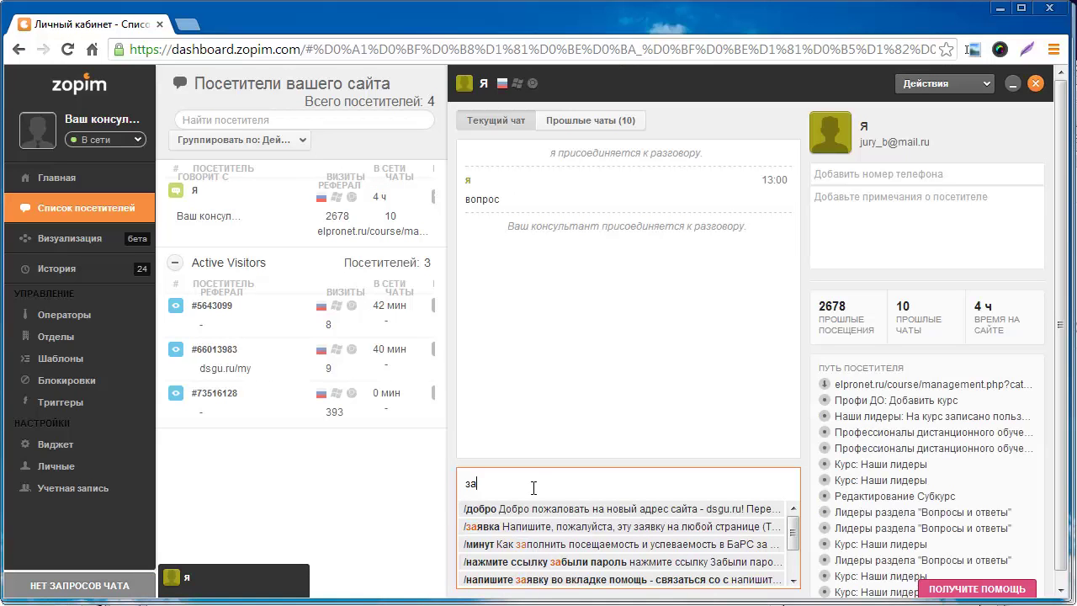
type("давайте")
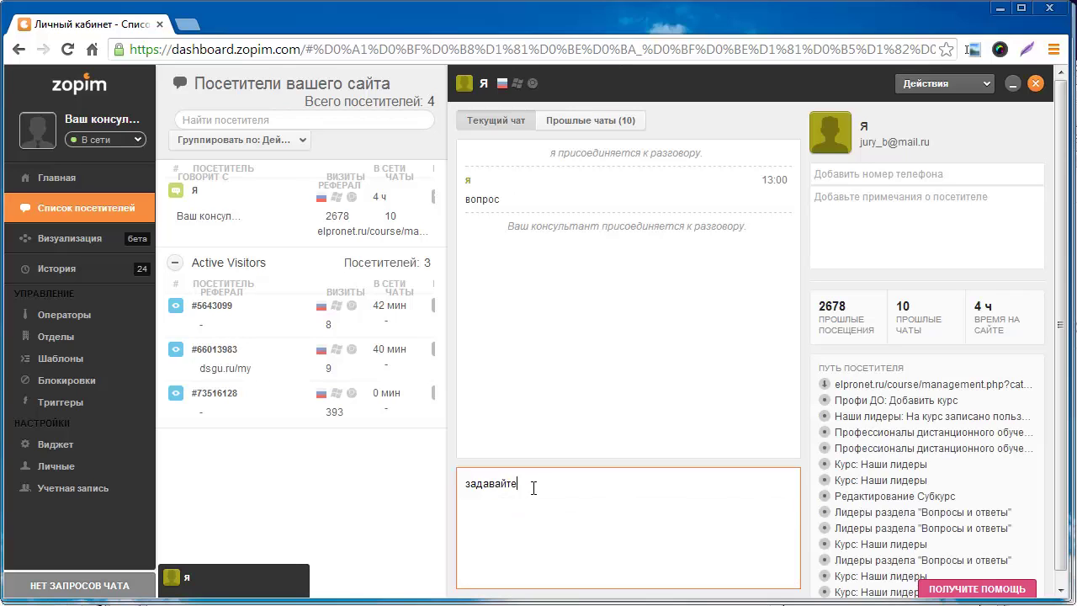
key("Return")
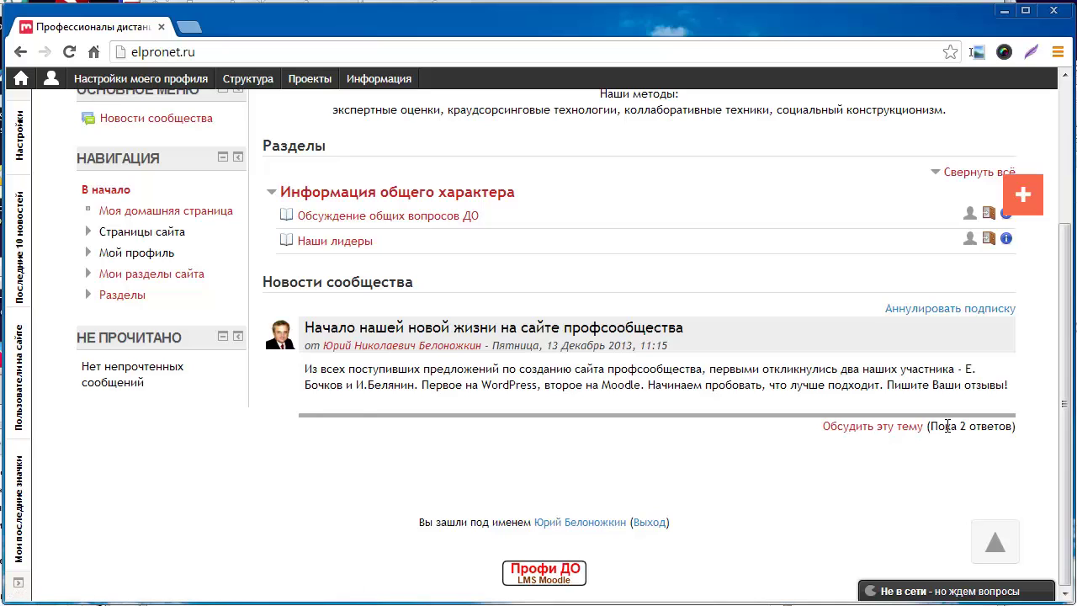
Open the discussion "Начало нашей новой жизни на сайте профсообщества" and rate its opening post "Хорошо".
left_click(883, 427)
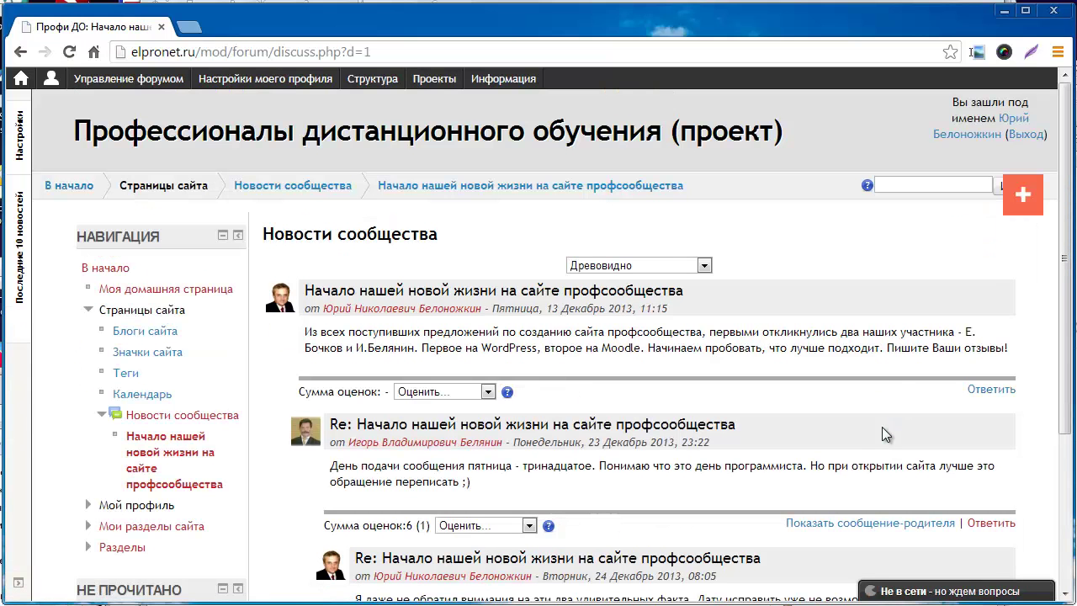
scroll(871, 407, "down", 2)
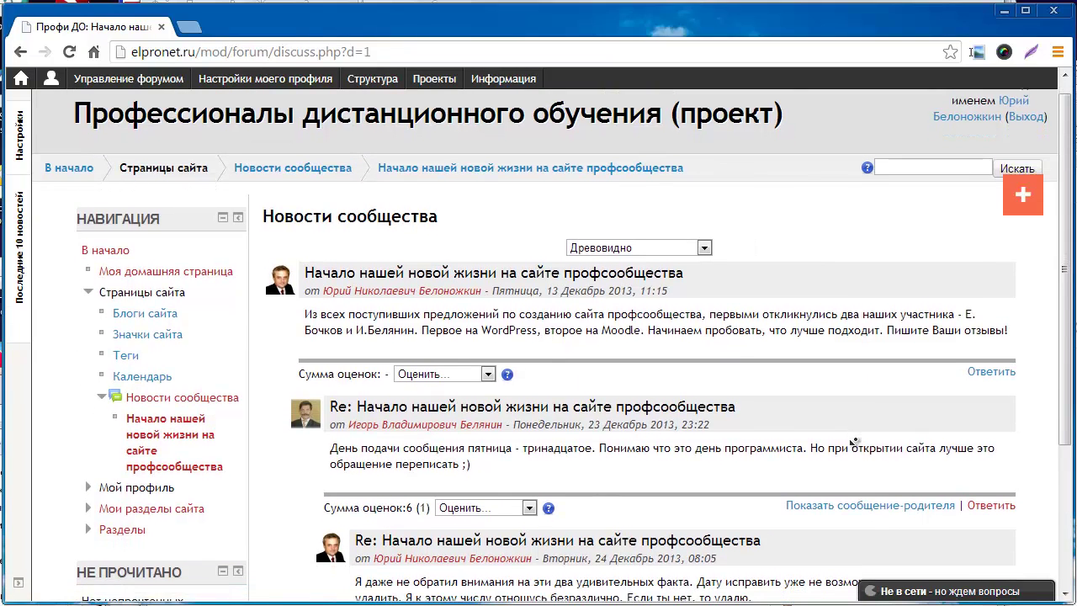
scroll(854, 441, "down", 2)
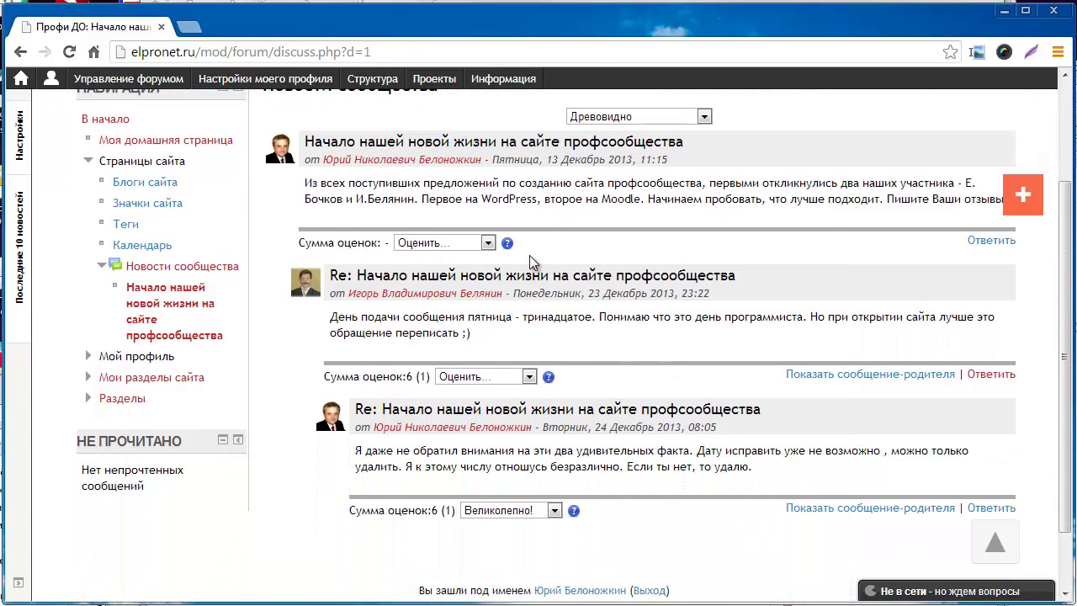
left_click(488, 243)
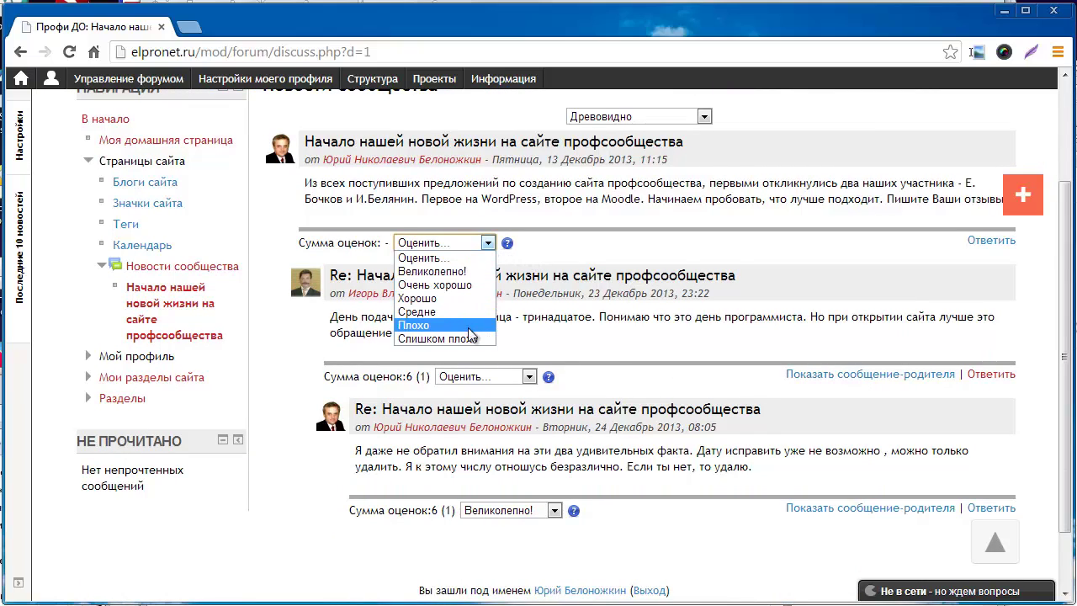
left_click(453, 298)
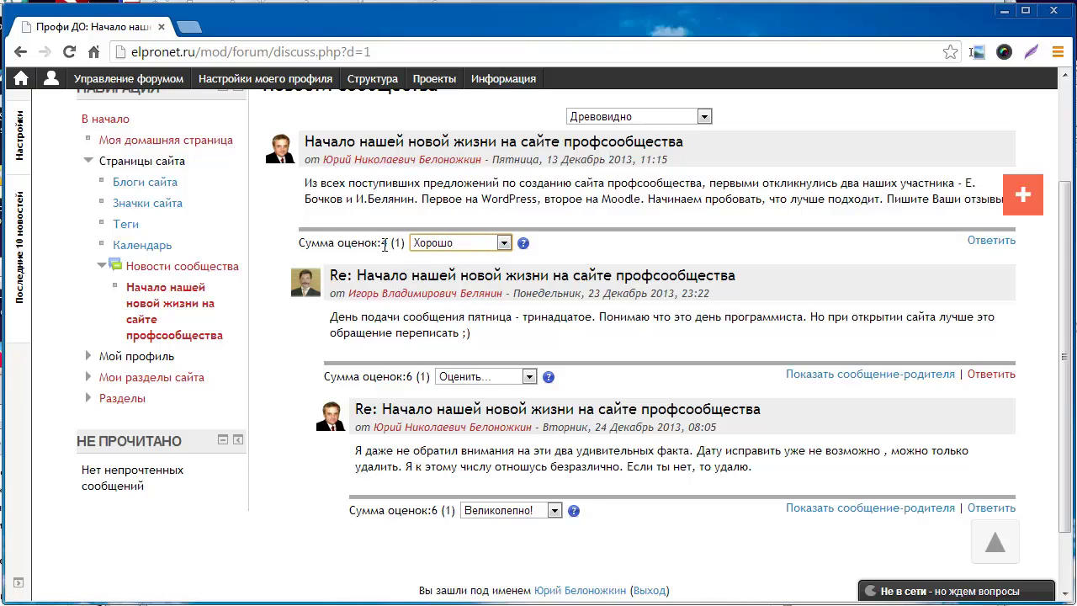
Rate the first reply in the discussion, dated 23 December 2013, as "Хорошо".
middle_click(676, 246)
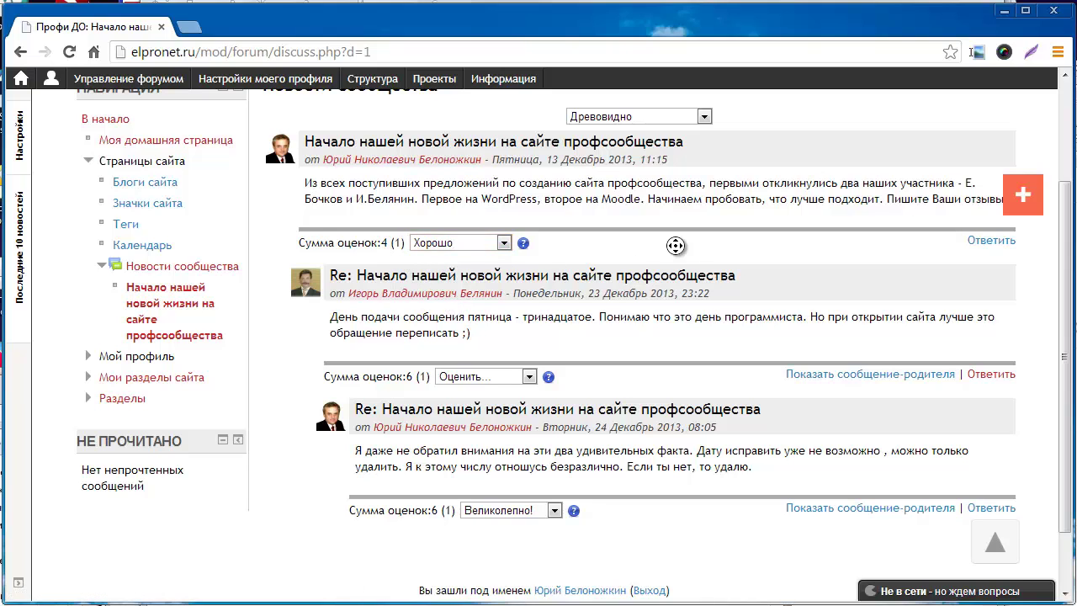
middle_click(676, 294)
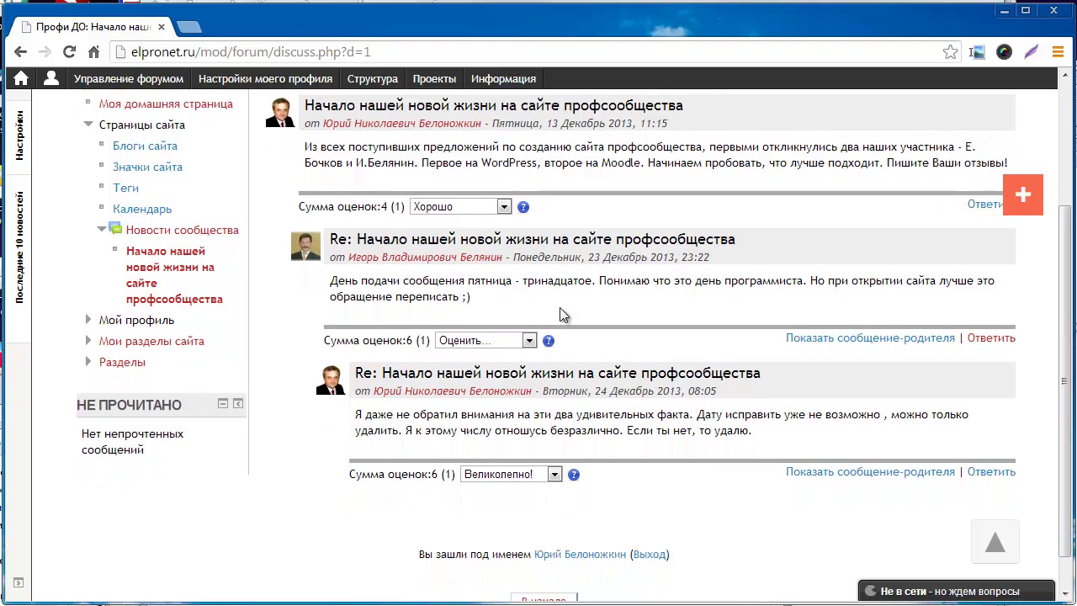
left_click(529, 340)
left_click(482, 396)
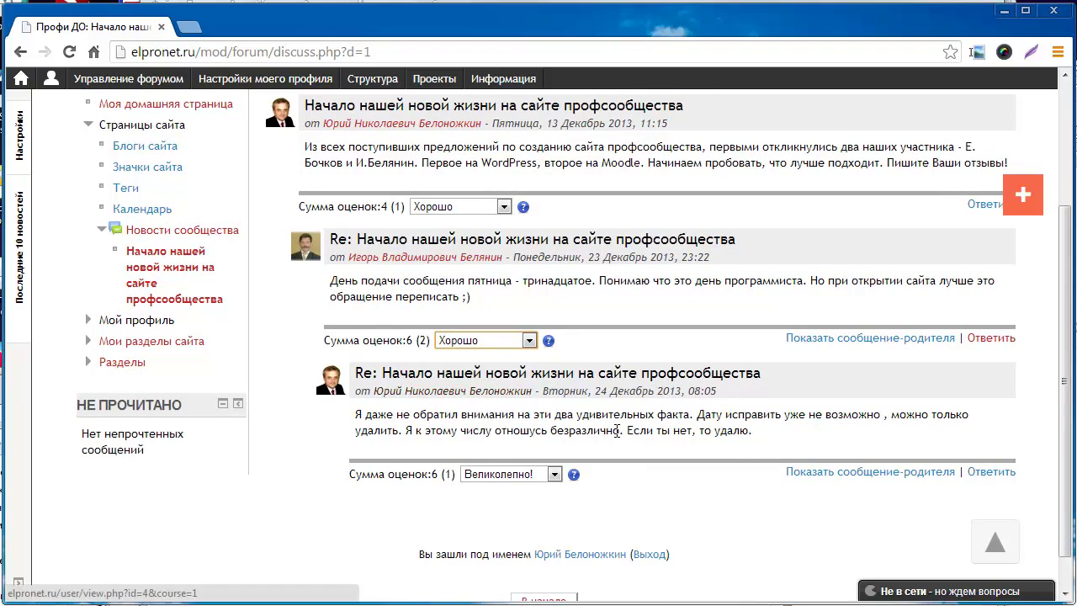
Set the discussion's display mode to "Плоско, впереди старые" and review the posts in the flat layout.
scroll(617, 429, "down", 1)
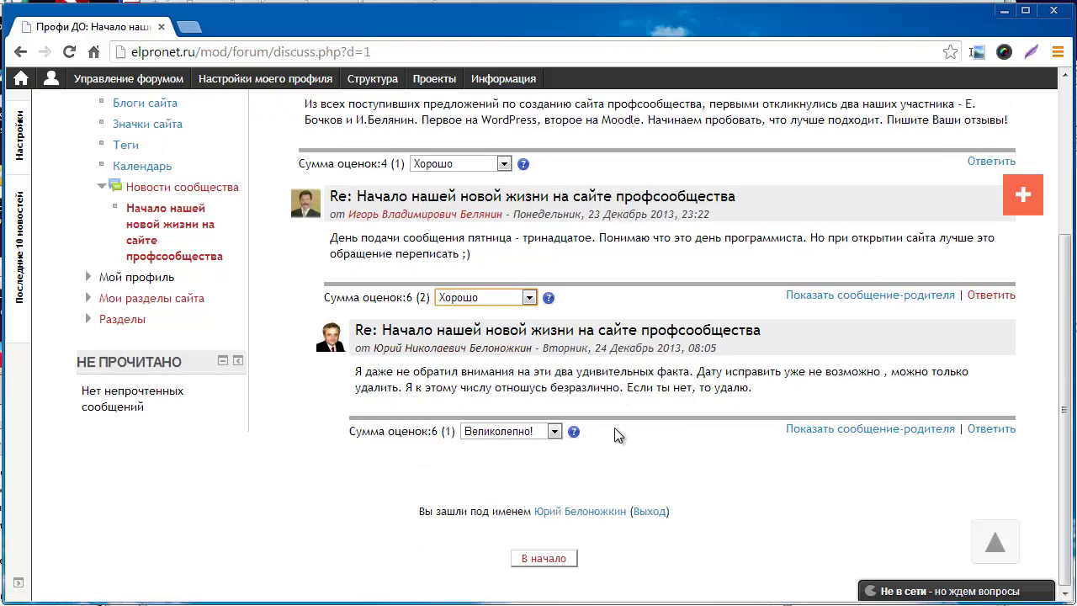
middle_click(654, 461)
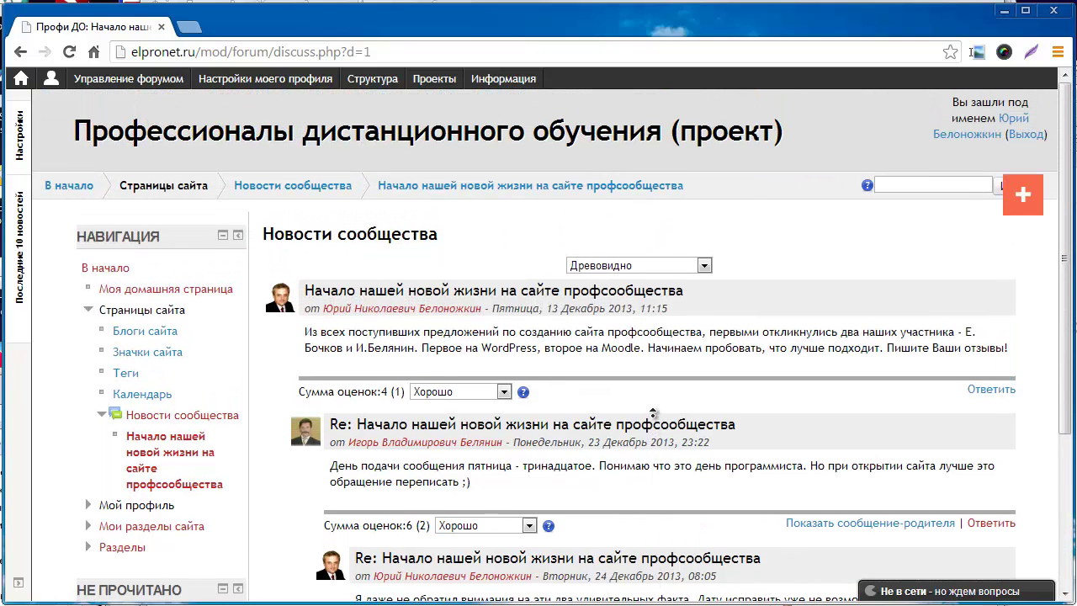
middle_click(653, 410)
left_click(705, 266)
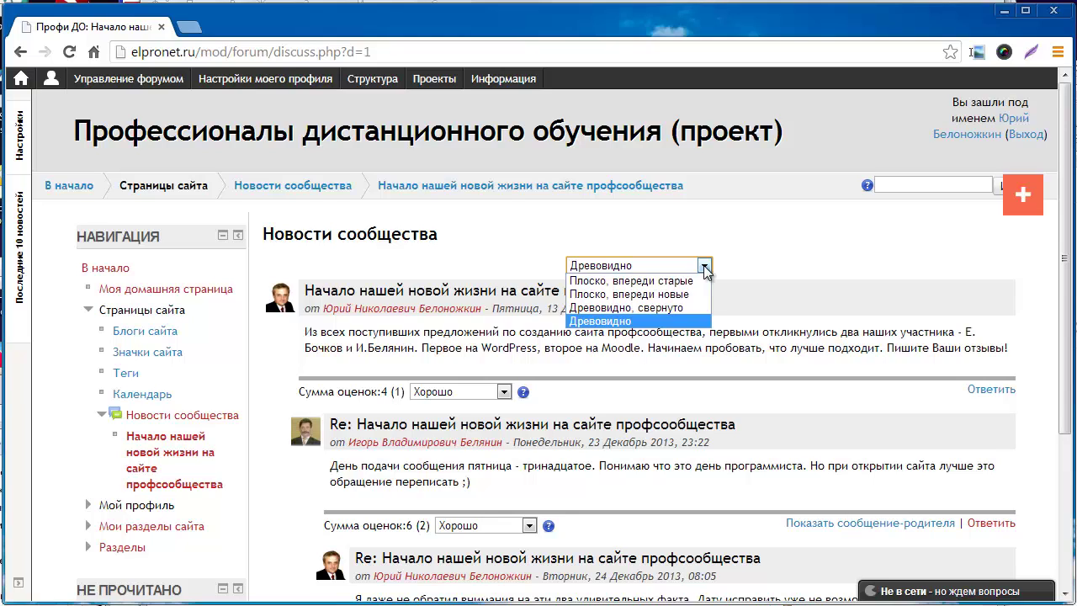
left_click(623, 281)
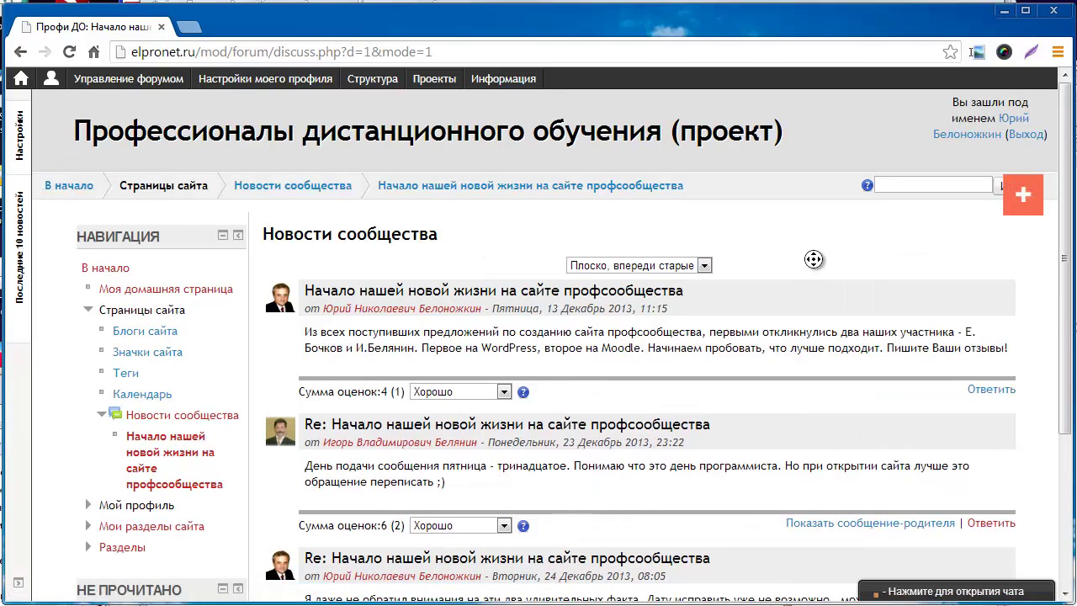
scroll(813, 259, "down", 1)
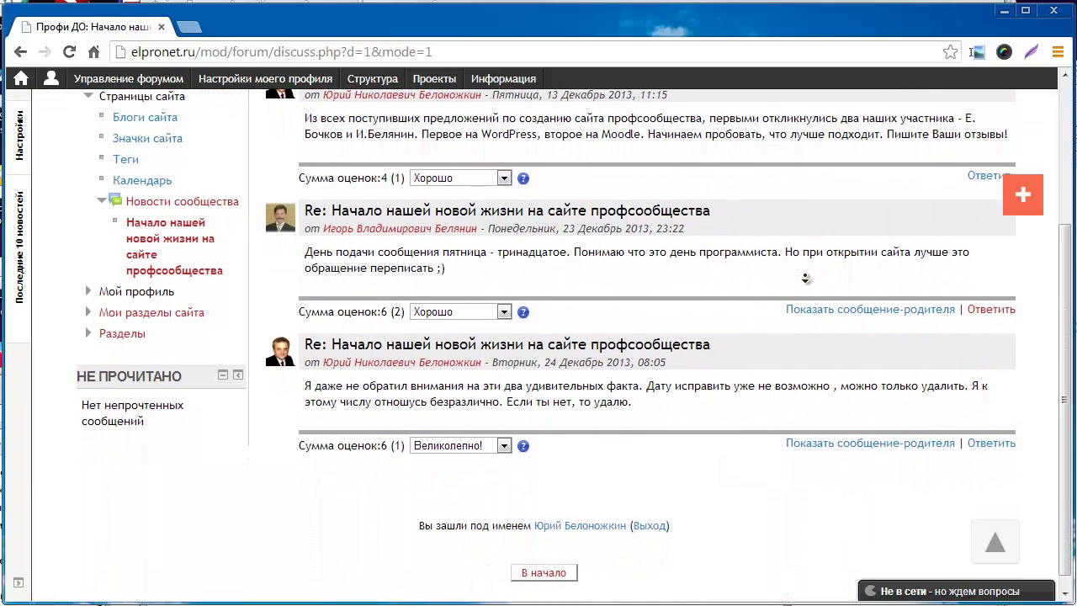
scroll(805, 276, "up", 2)
scroll(778, 343, "down", 2)
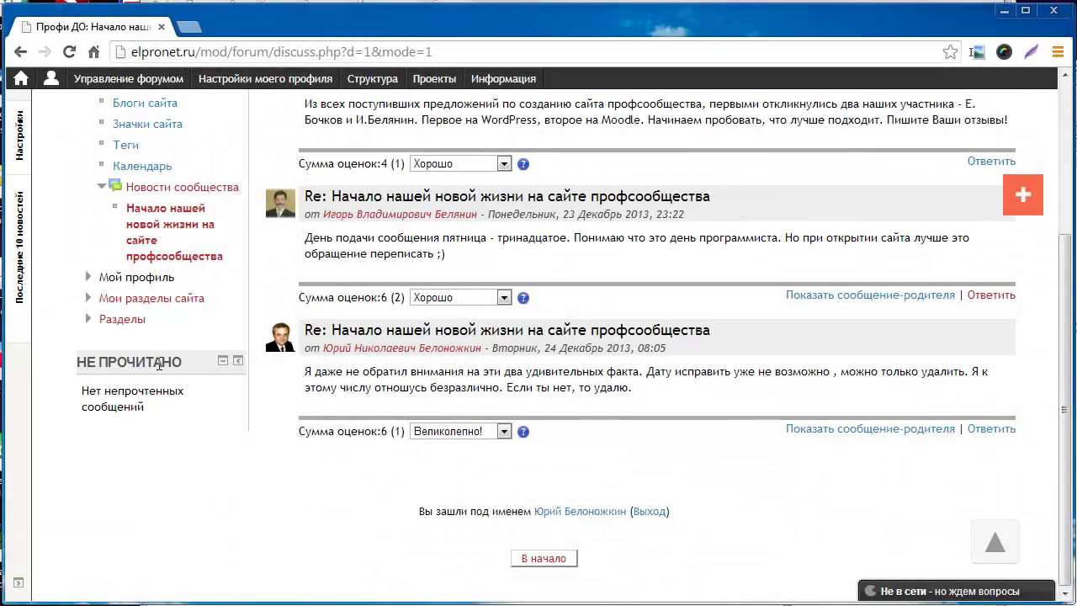
Switch to Firefox and sign in to the community site through Loginza with the remembered Facebook account.
key("alt+Tab")
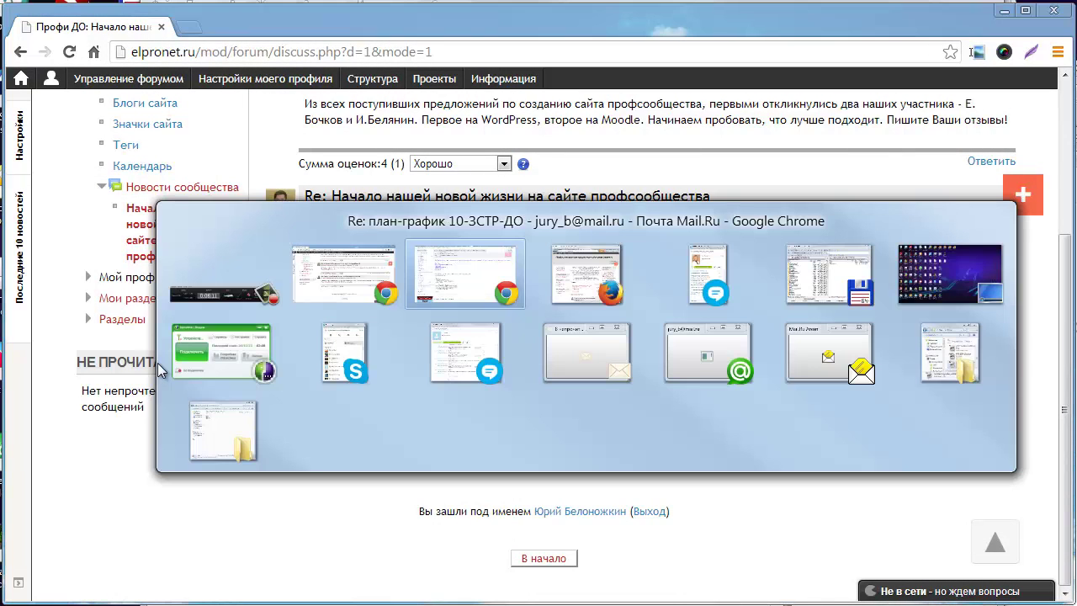
key("alt+Tab")
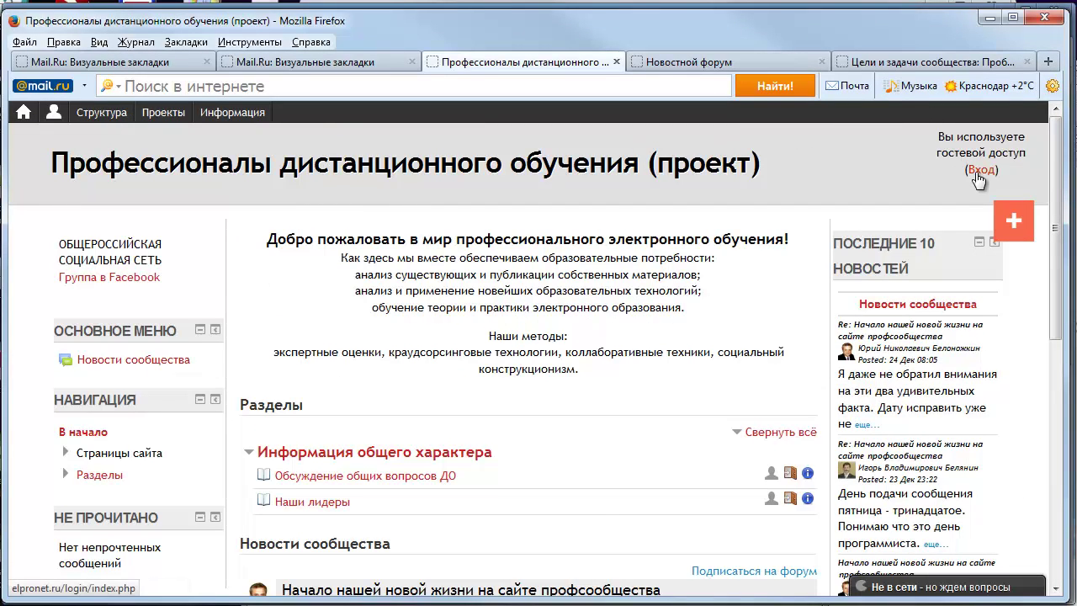
left_click(976, 172)
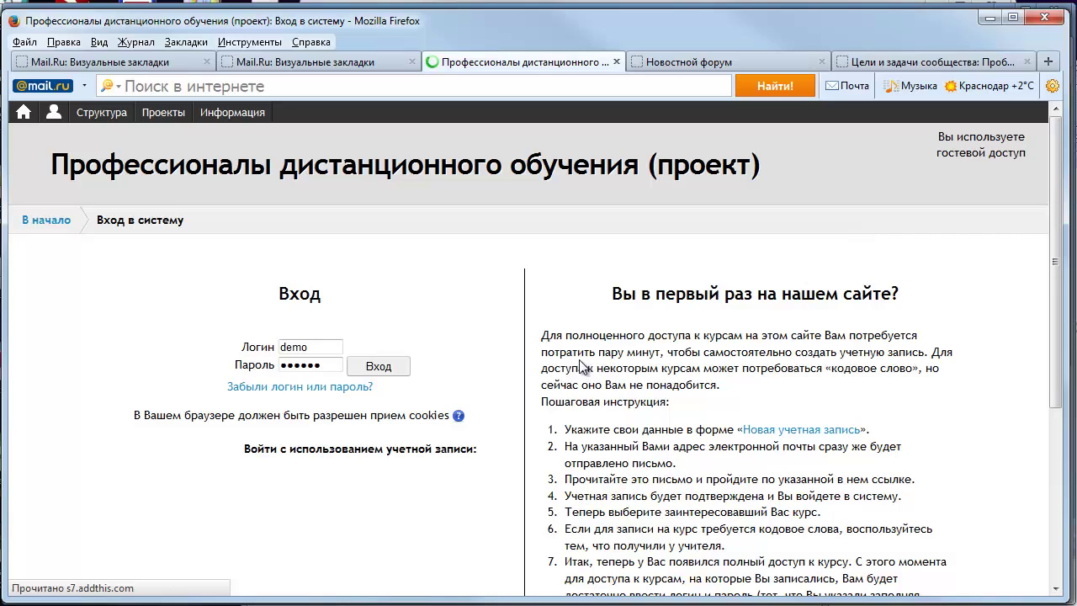
scroll(567, 389, "down", 5)
scroll(567, 389, "down", 1)
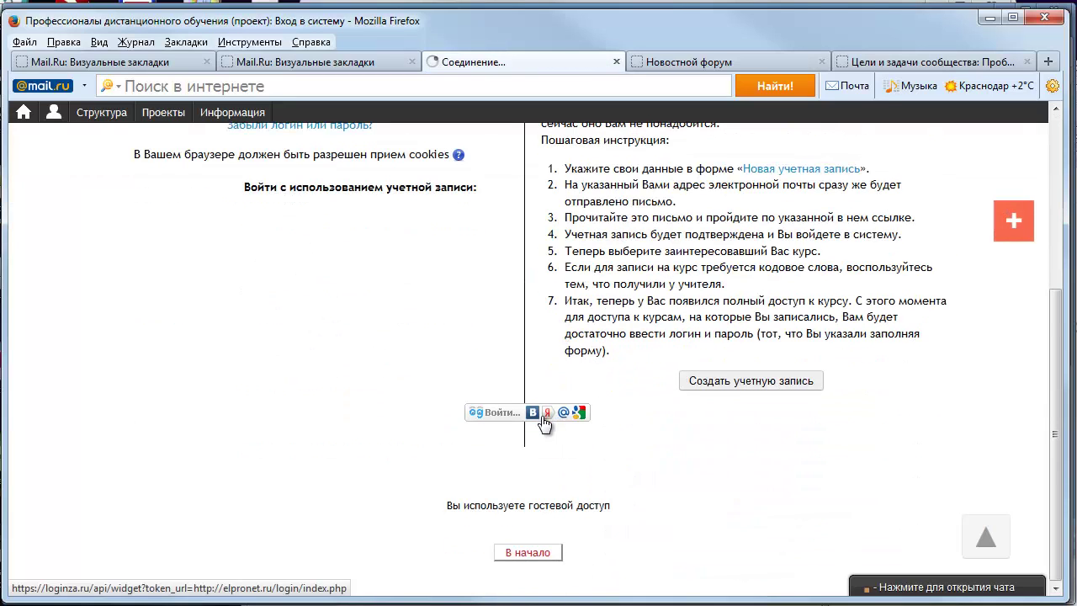
left_click(543, 415)
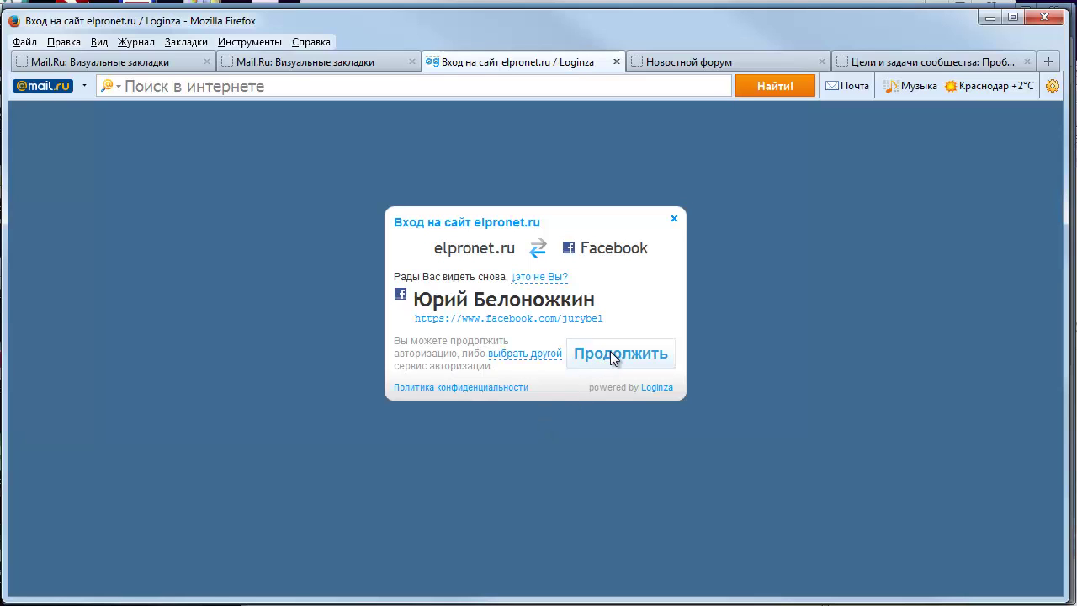
left_click(613, 356)
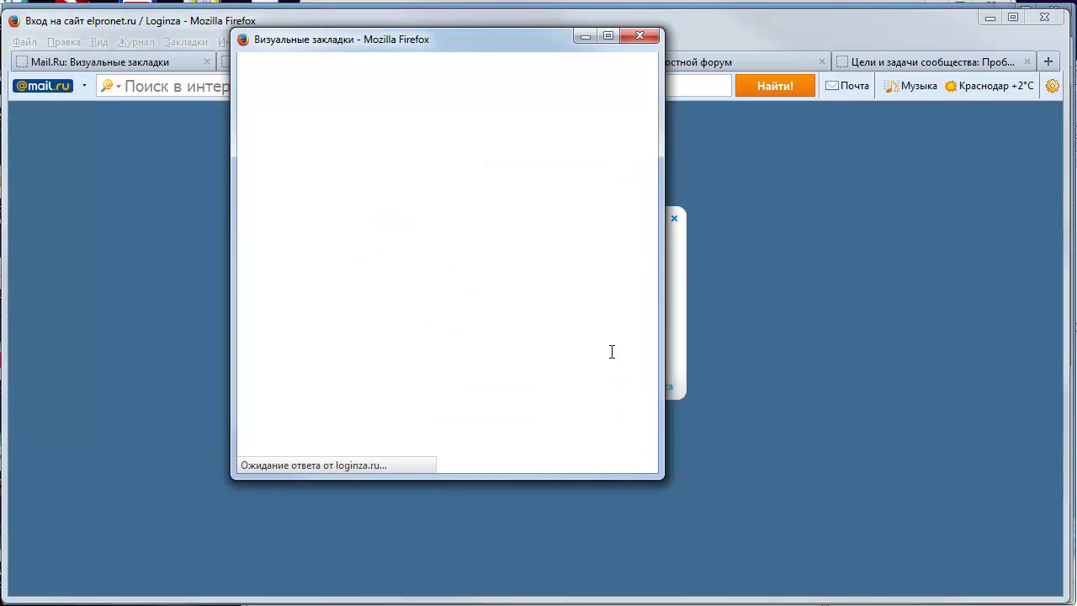
Open the discussion "Первый вопрос в группе" in the "Новостной форум" of the course "Обсуждение общих вопросов ДО".
scroll(612, 351, "down", 4)
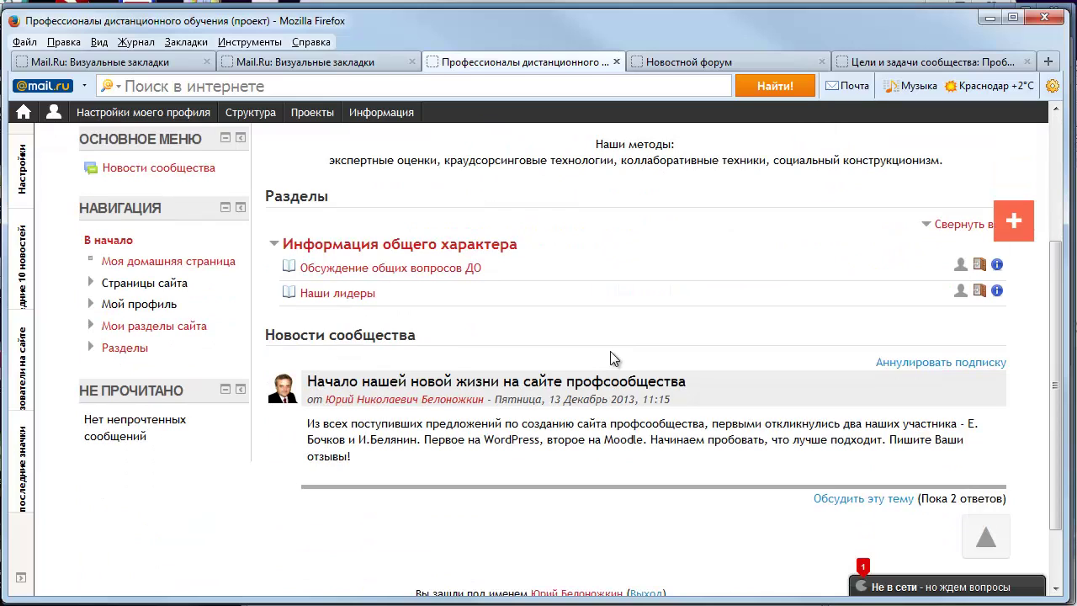
scroll(610, 351, "down", 2)
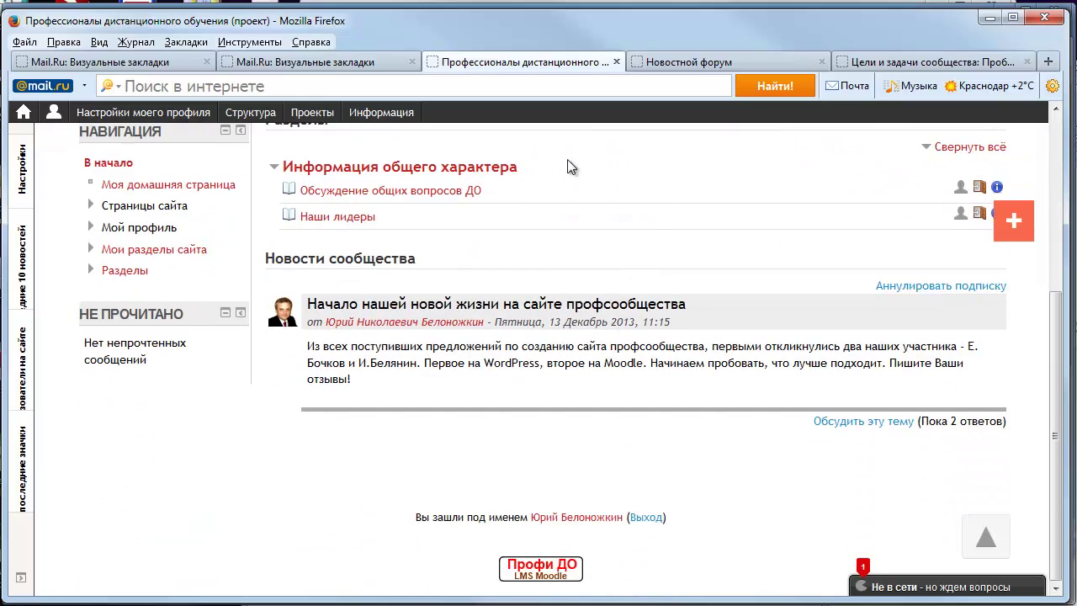
left_click(438, 192)
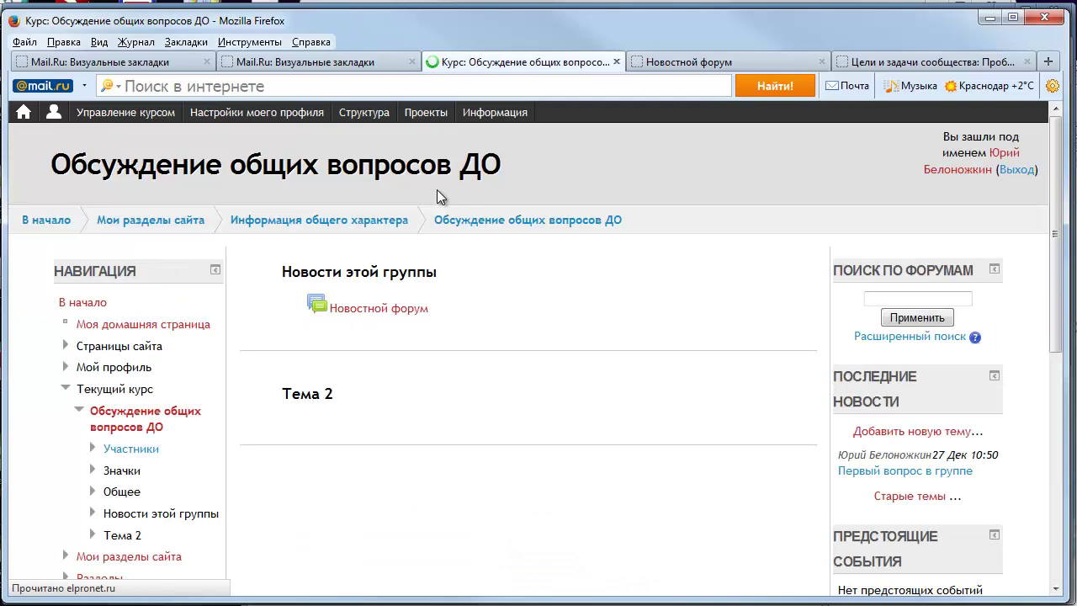
left_click(404, 308)
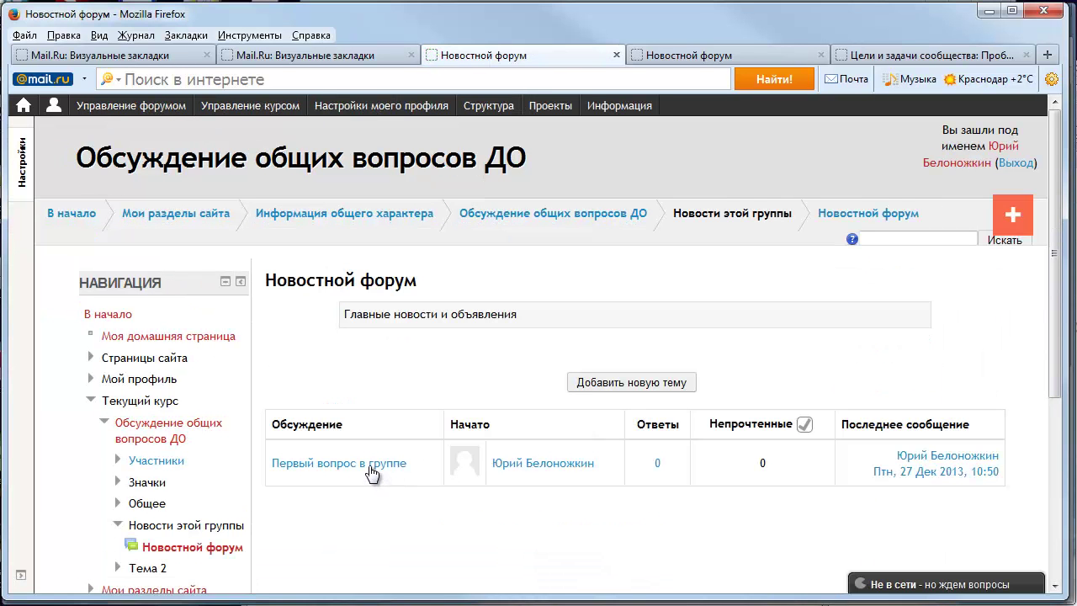
left_click(371, 473)
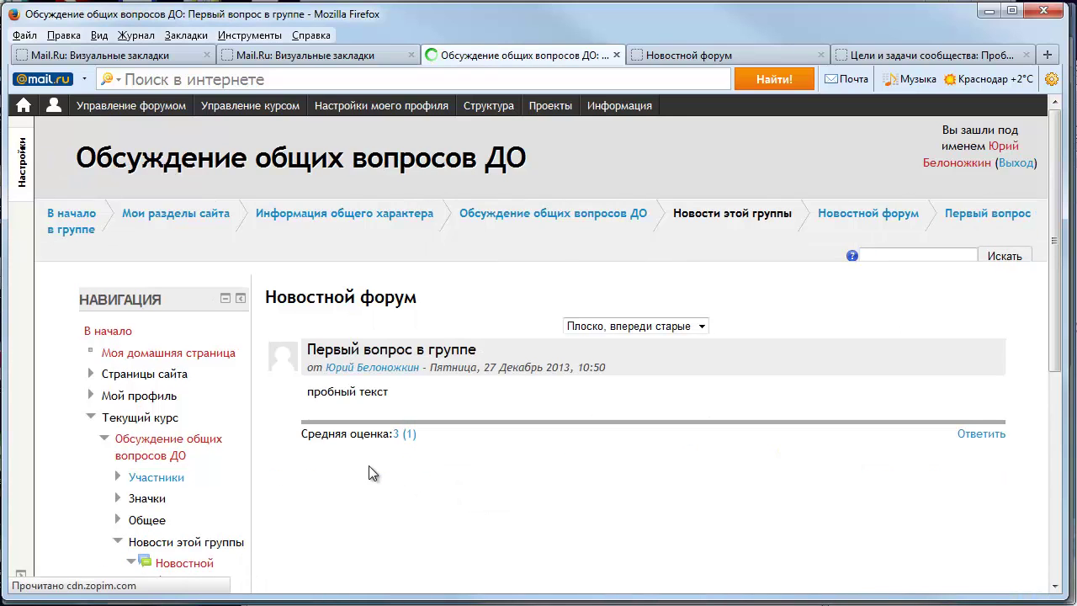
Reply to the post "Первый вопрос в группе" with the message "ответ" and submit it to the forum.
left_click(991, 434)
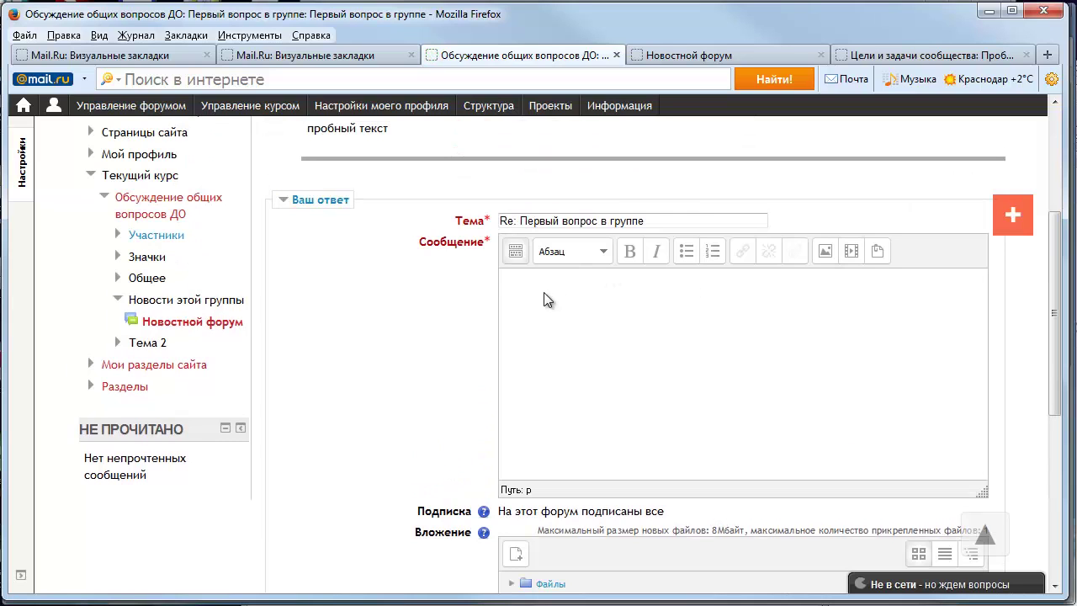
type("ответ")
scroll(544, 300, "down", 5)
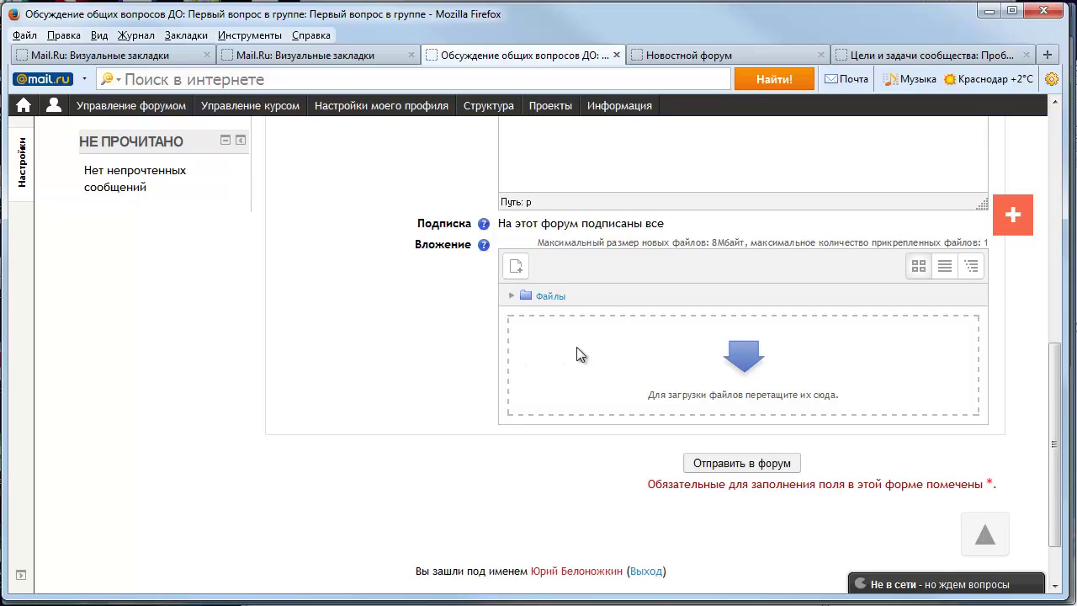
left_click(746, 464)
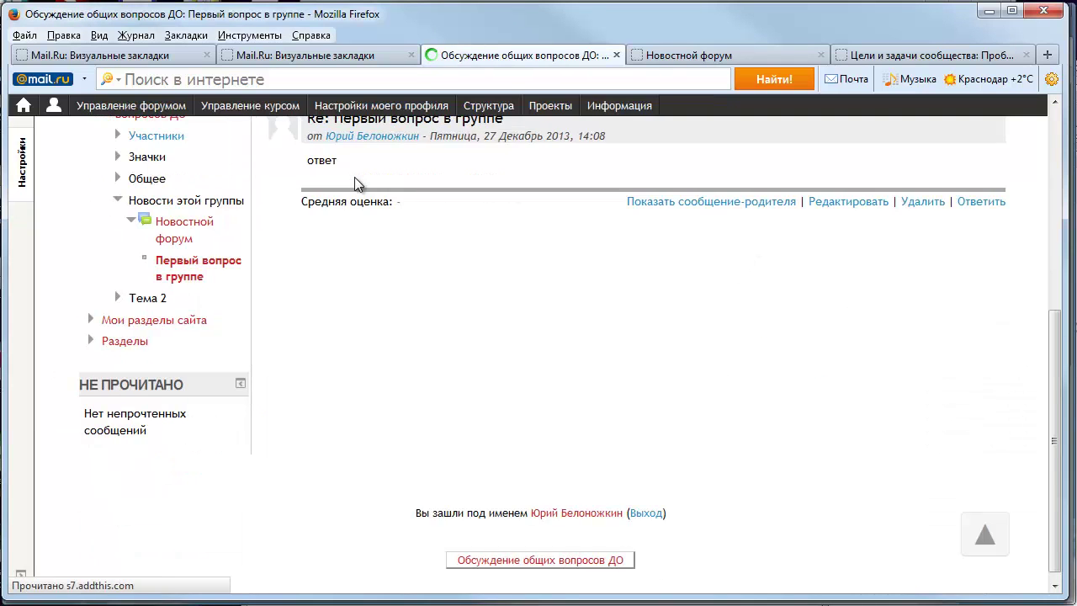
scroll(545, 368, "up", 4)
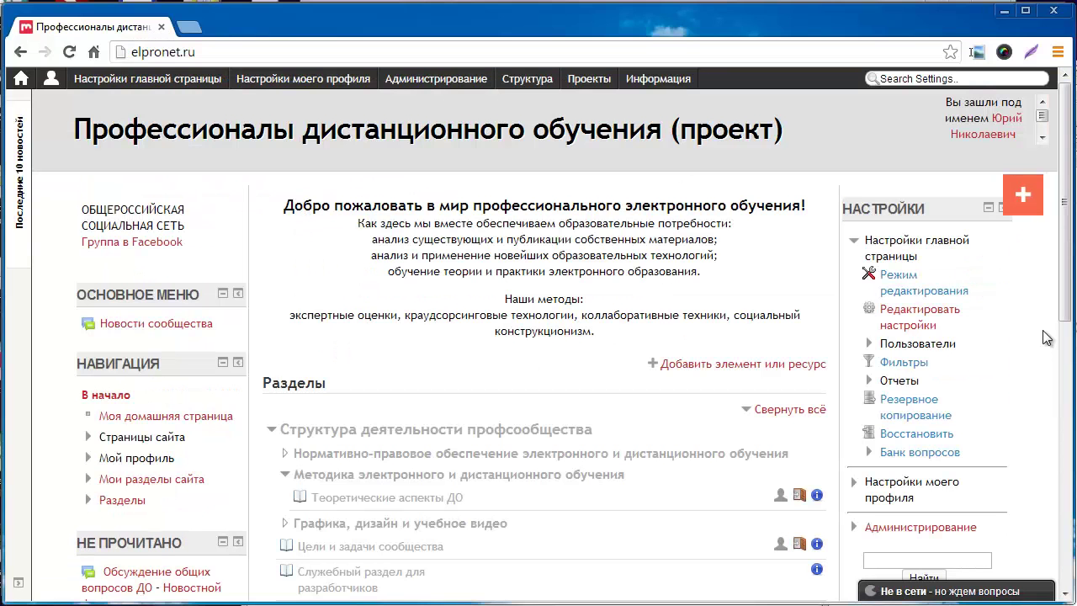
Open the forum with the unread message from the "Не прочитано" block and mark all its posts as read.
scroll(1046, 336, "down", 2)
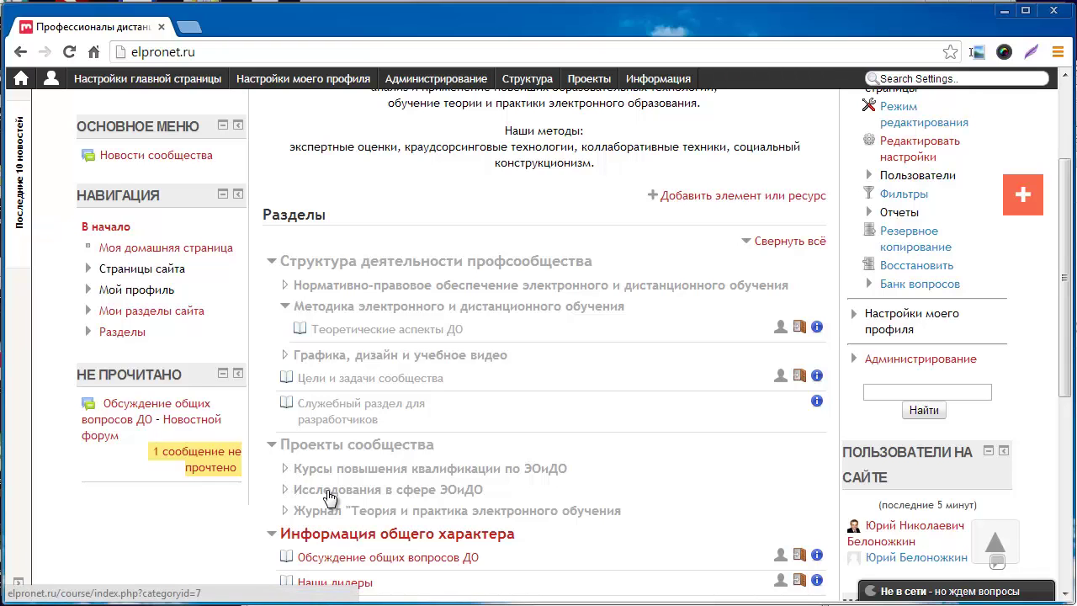
scroll(330, 498, "down", 1)
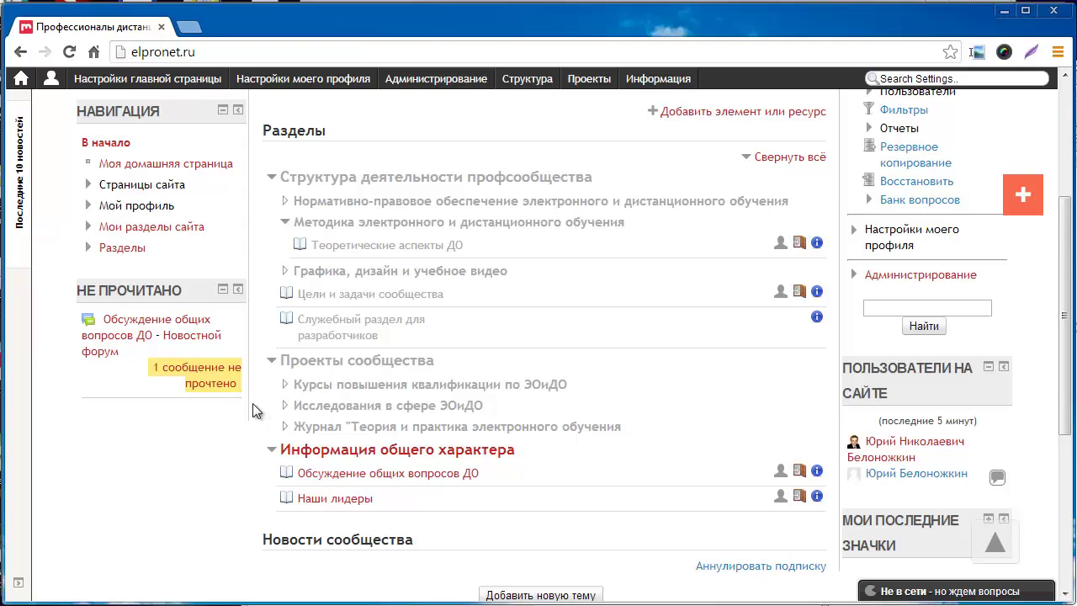
left_click(224, 389)
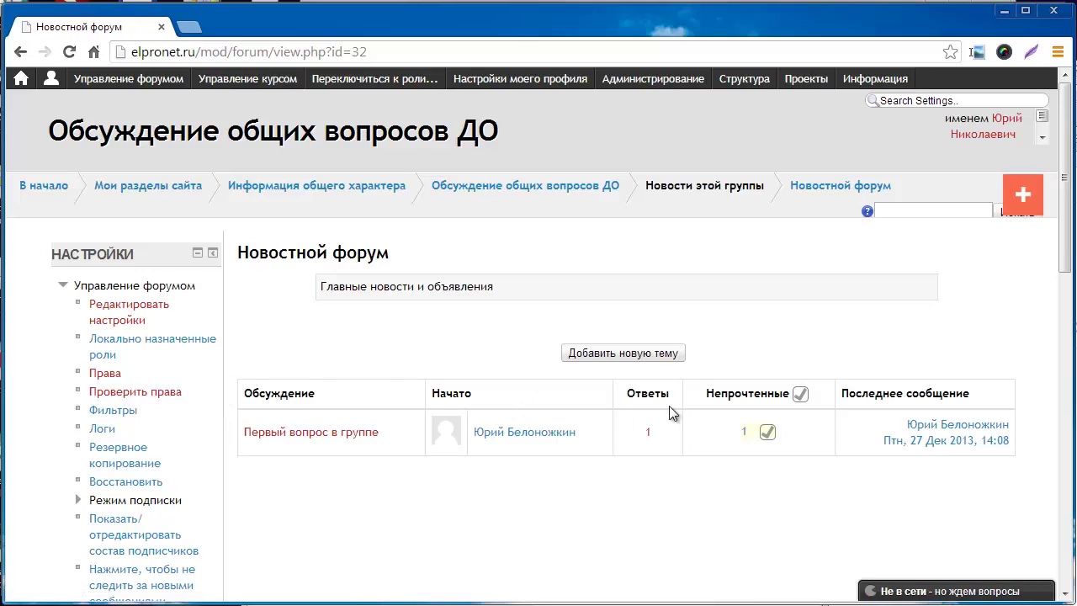
left_click(801, 404)
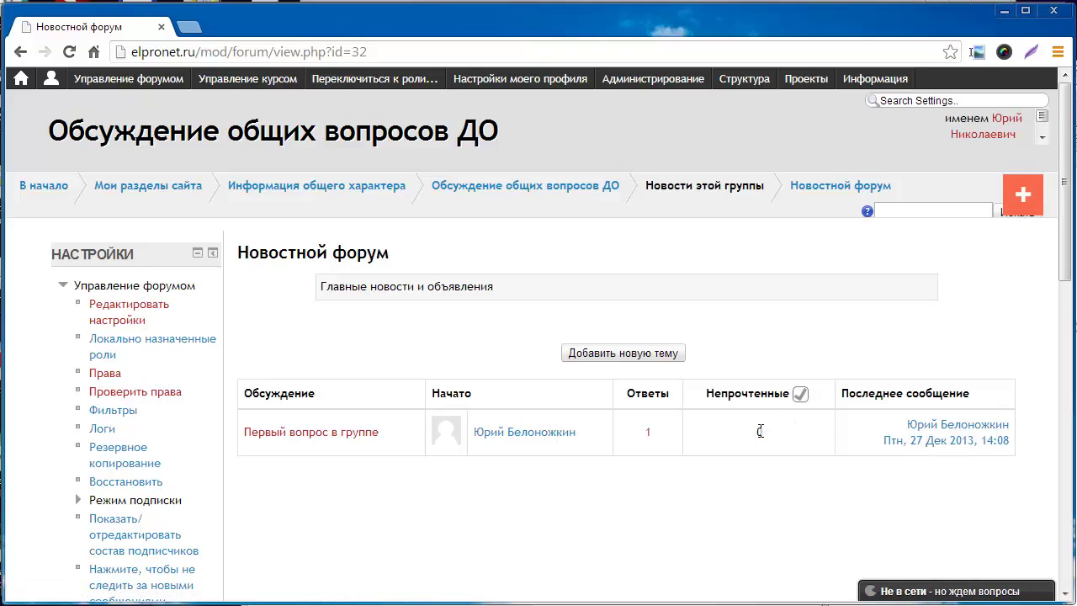
Open the discussion "Первый вопрос в группе" and rate the reply "ответ" with 3.
left_click(364, 433)
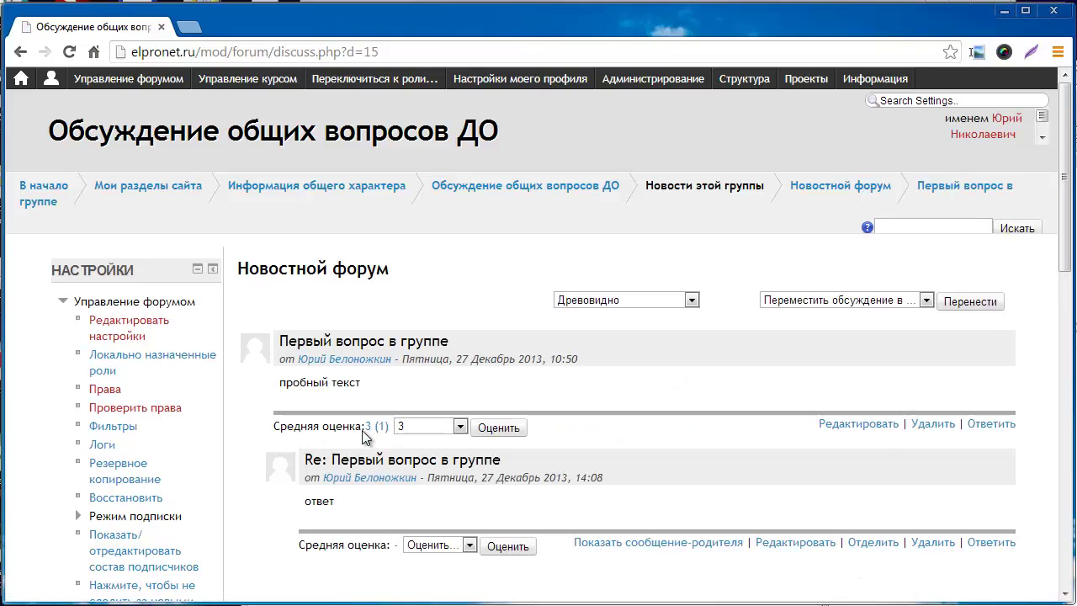
scroll(365, 434, "down", 2)
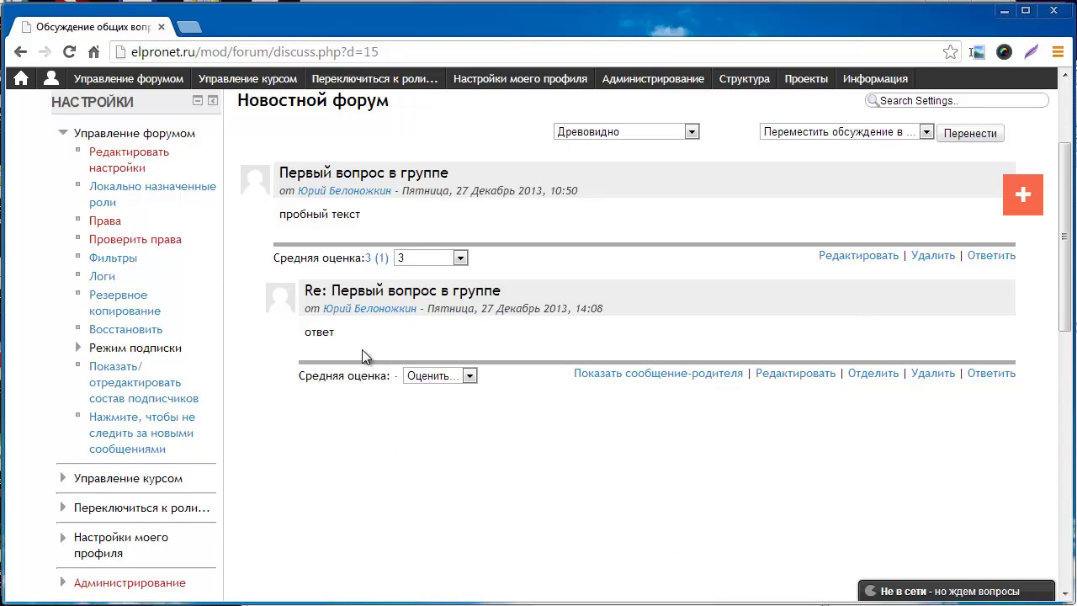
left_click(472, 375)
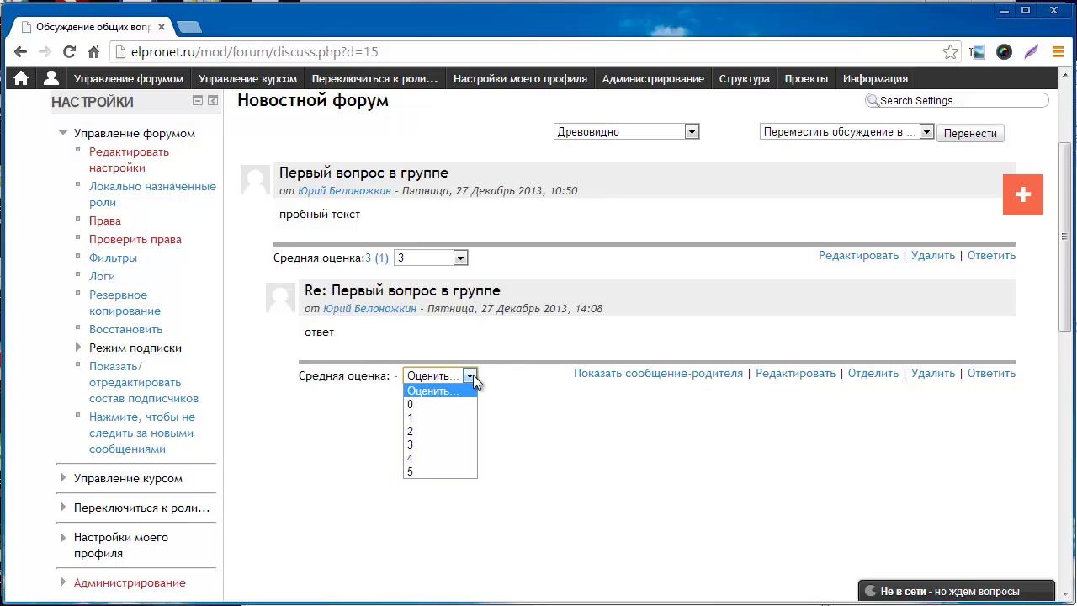
left_click(427, 446)
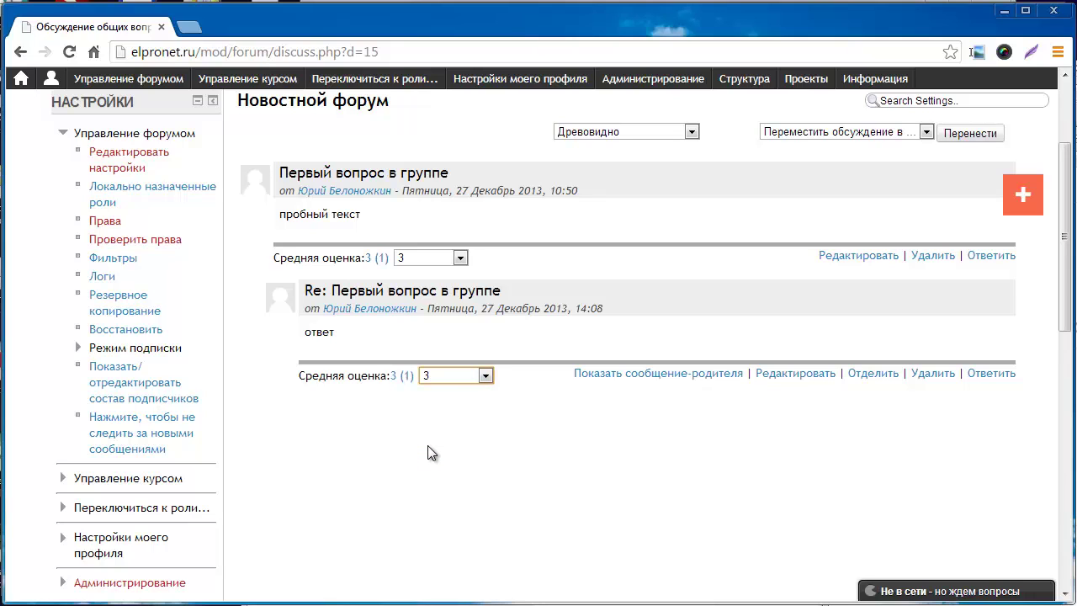
Switch to Firefox, view the same discussion and look through the site sections listed under "Структура" and "Проекты".
key("alt+Tab")
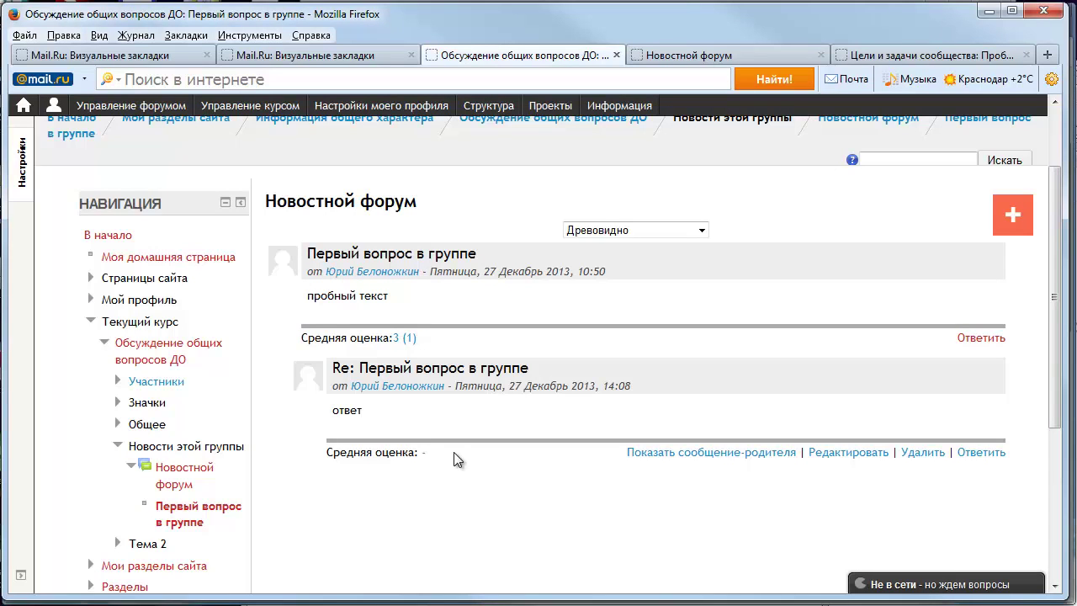
middle_click(454, 452)
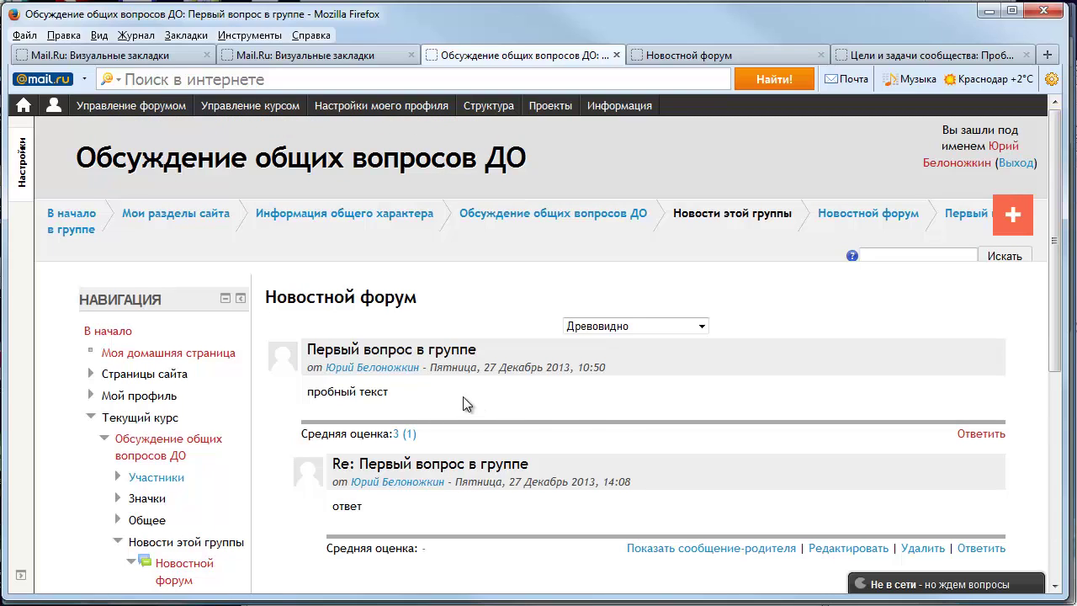
mouse_move(489, 109)
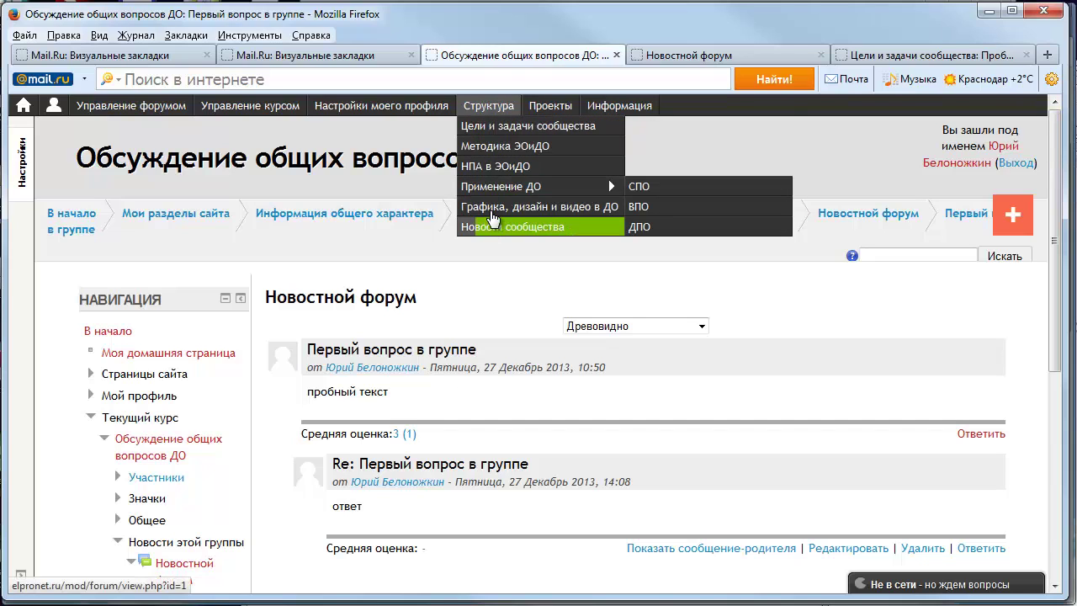
mouse_move(493, 189)
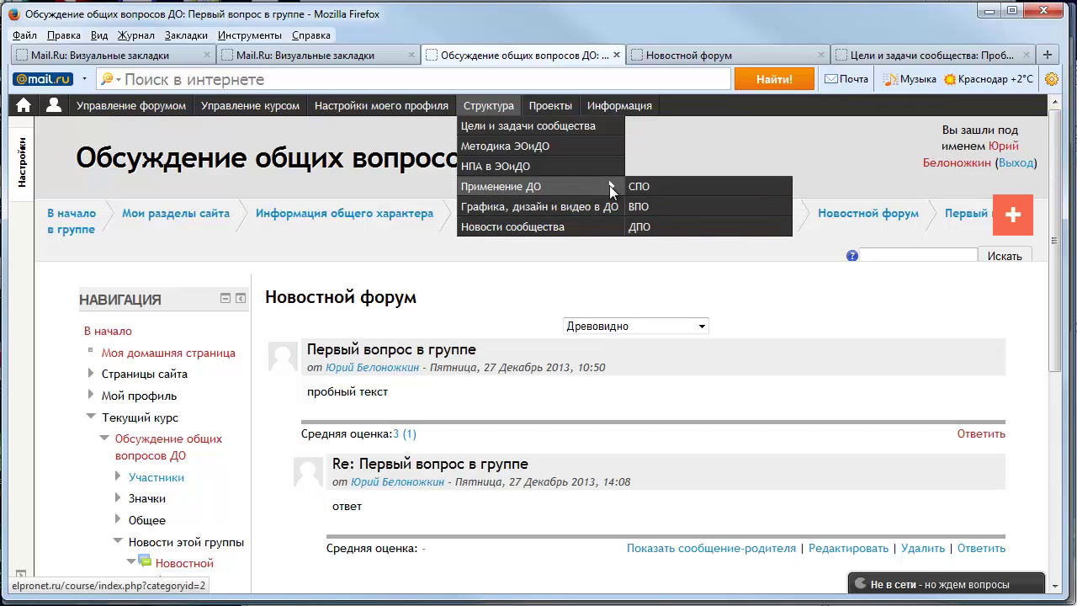
mouse_move(552, 112)
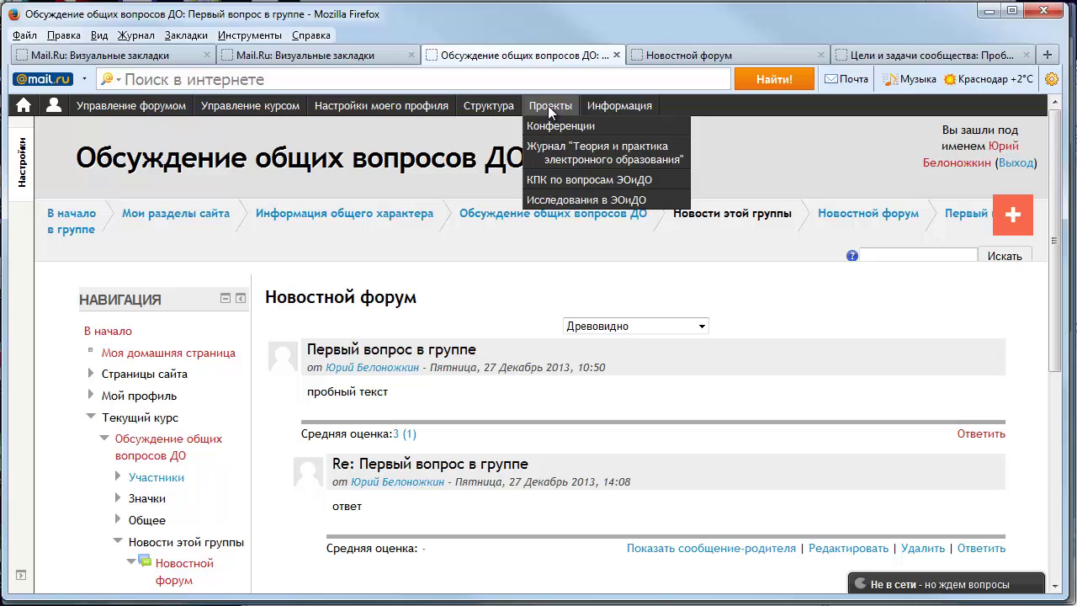
mouse_move(601, 109)
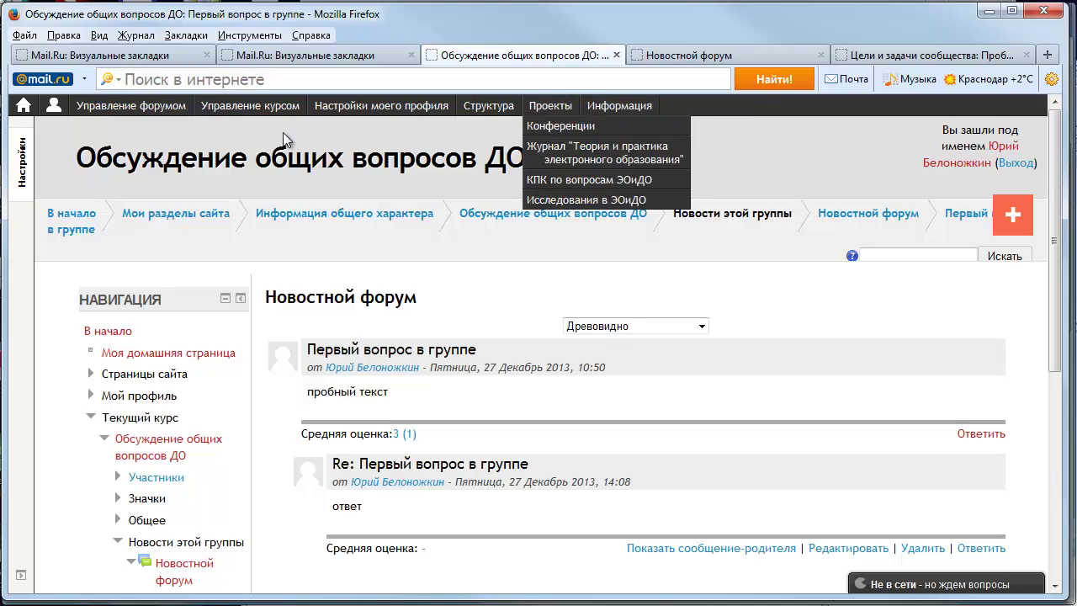
Open the course "Наши лидеры" from the category "Информация общего характера" in the site's list of sections.
mouse_move(52, 112)
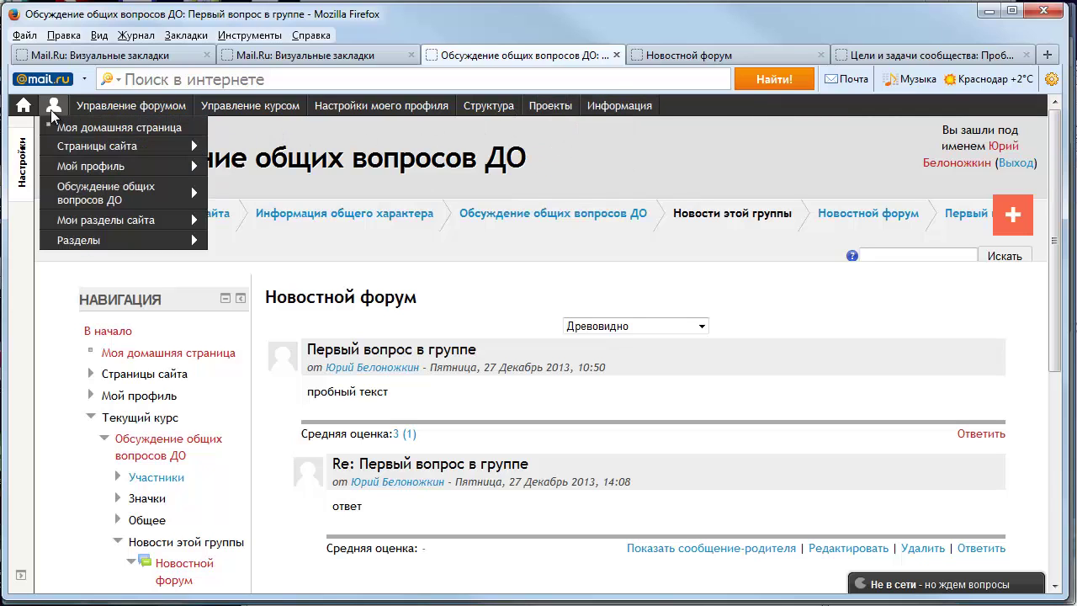
mouse_move(76, 240)
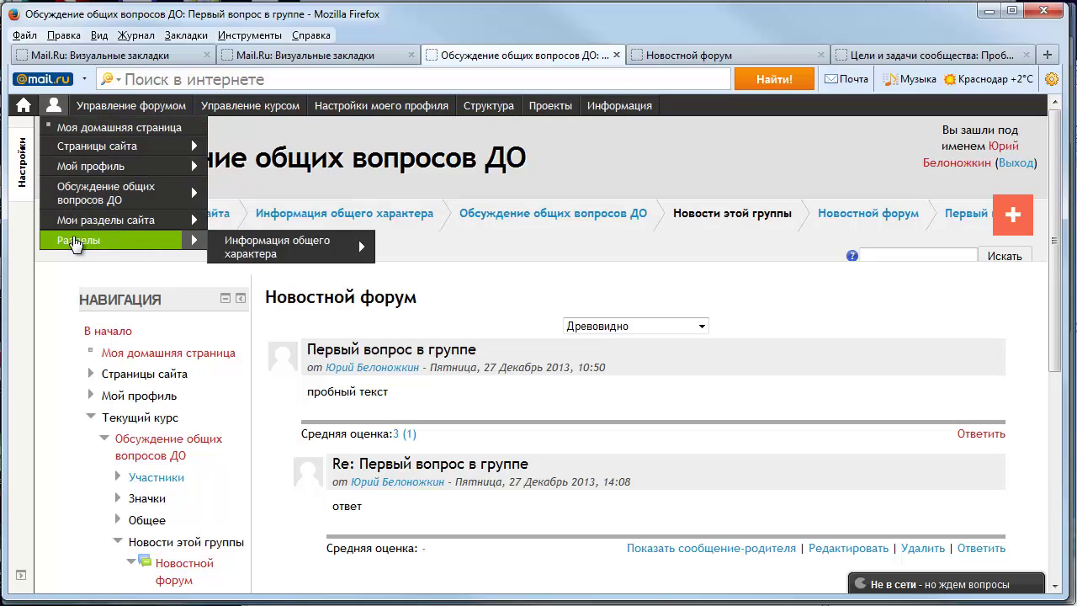
mouse_move(77, 204)
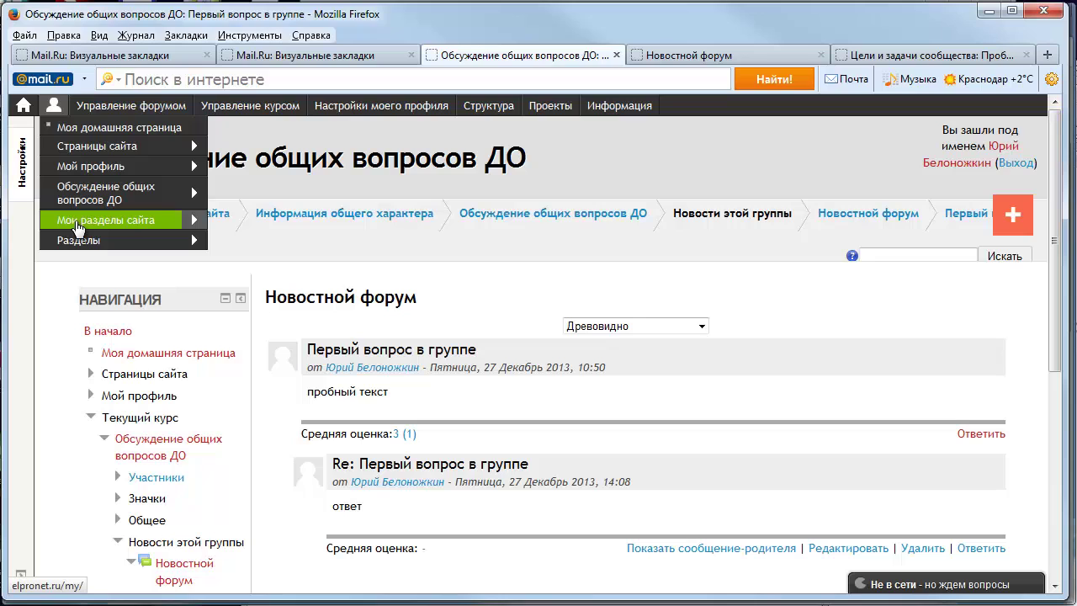
mouse_move(247, 252)
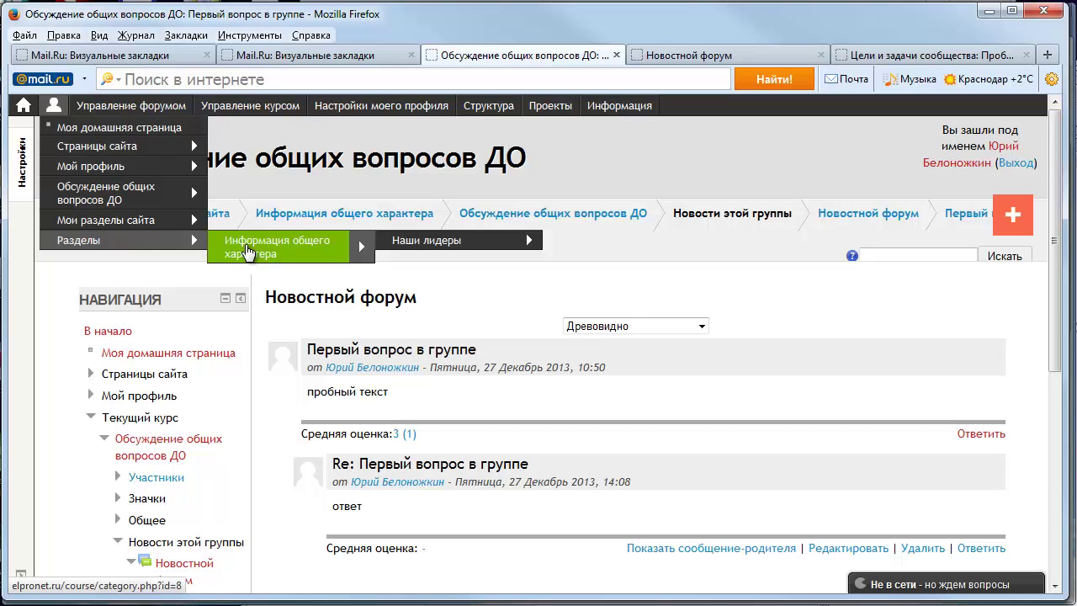
left_click(404, 244)
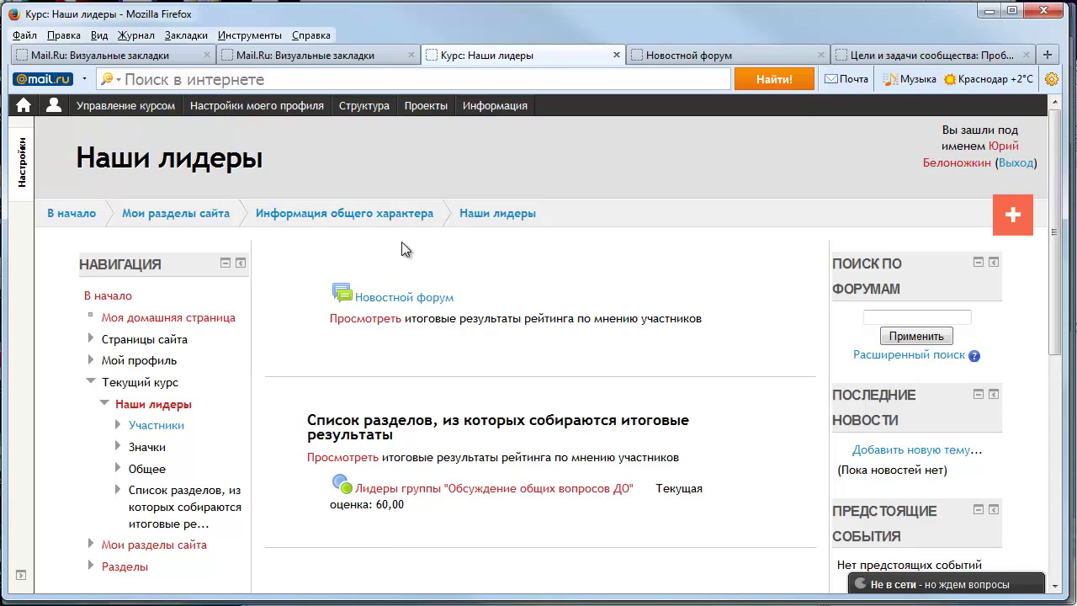
Open the overall participant rating results of "Наши лидеры" and check which users the report can be shown for.
scroll(402, 243, "down", 6)
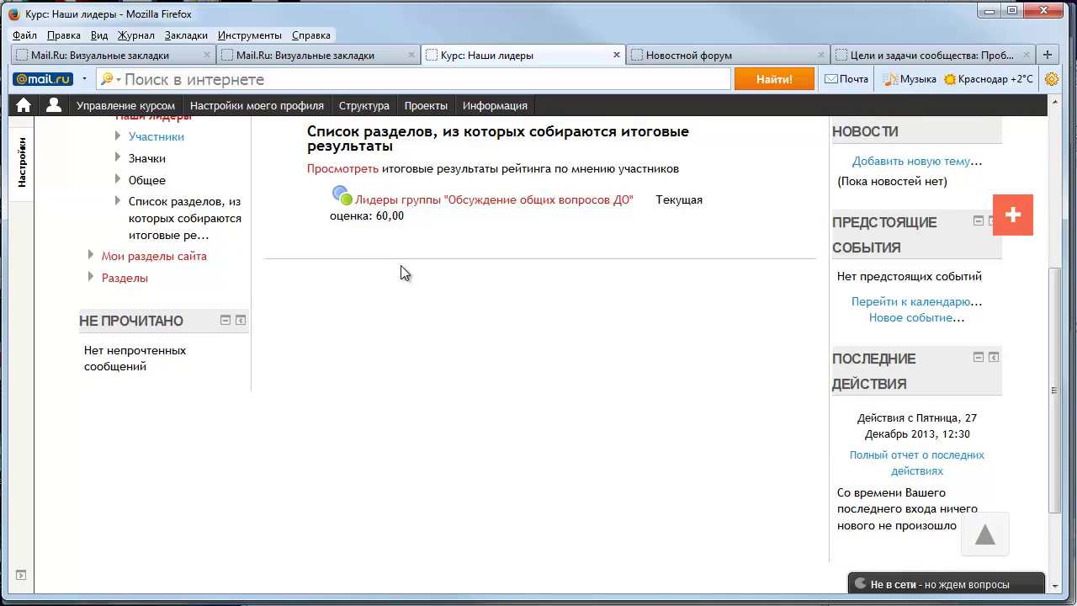
left_click(353, 177)
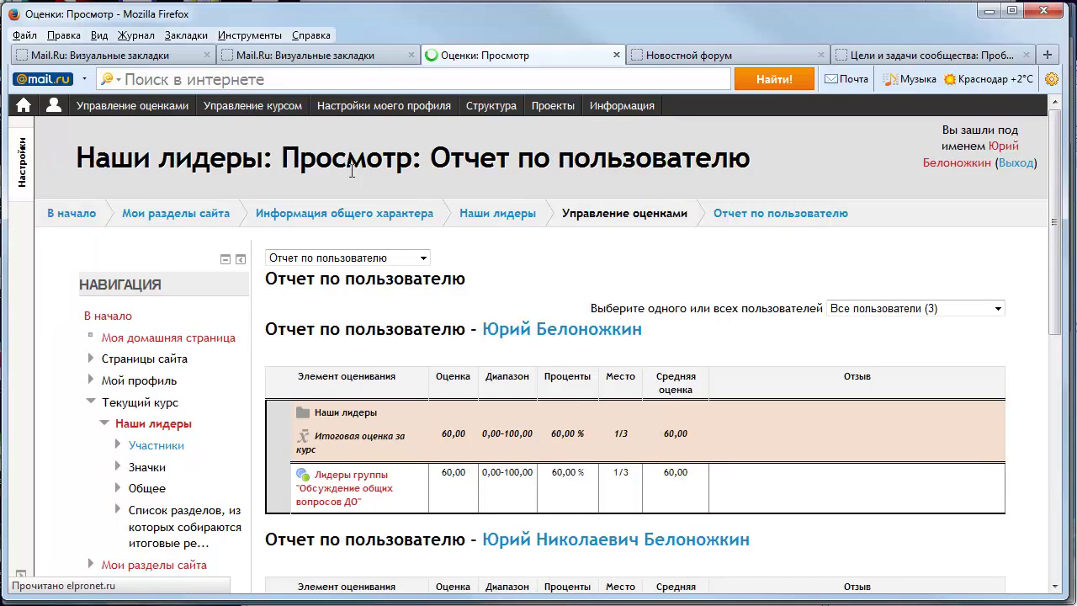
middle_click(673, 252)
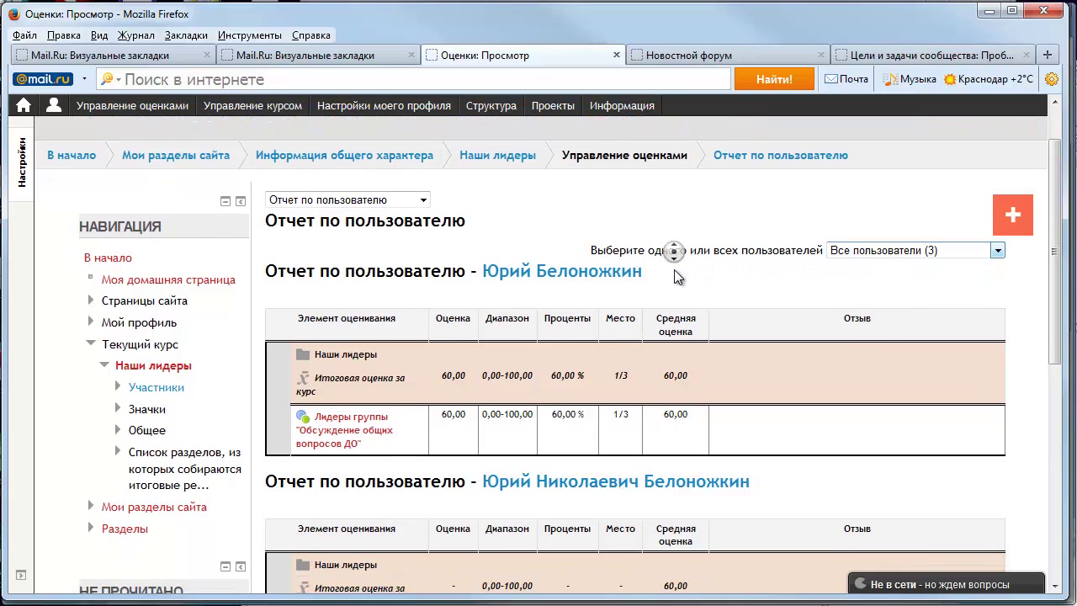
left_click(678, 277)
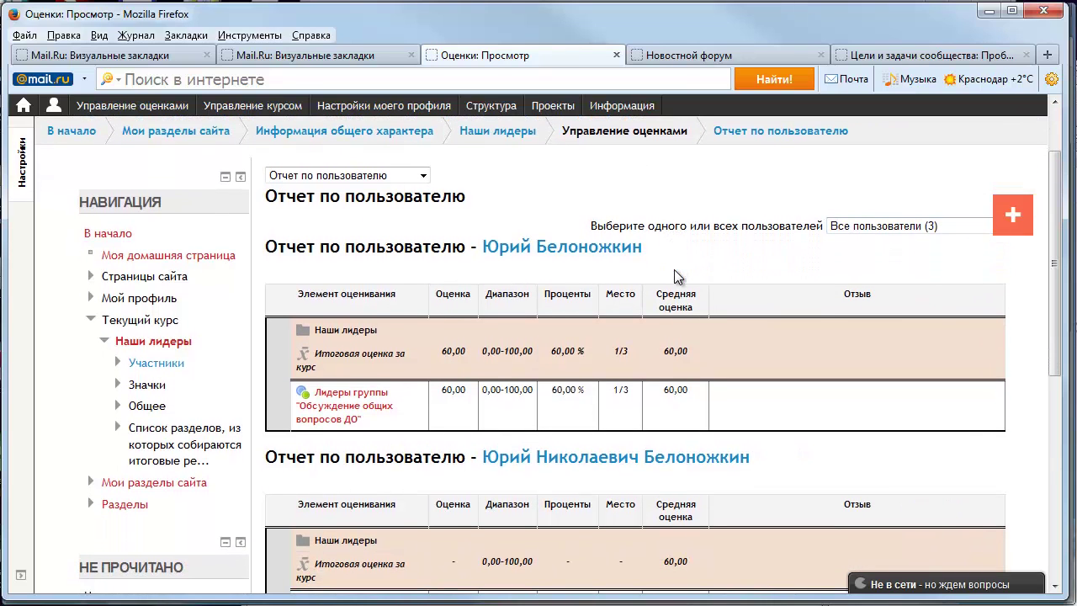
left_click(873, 234)
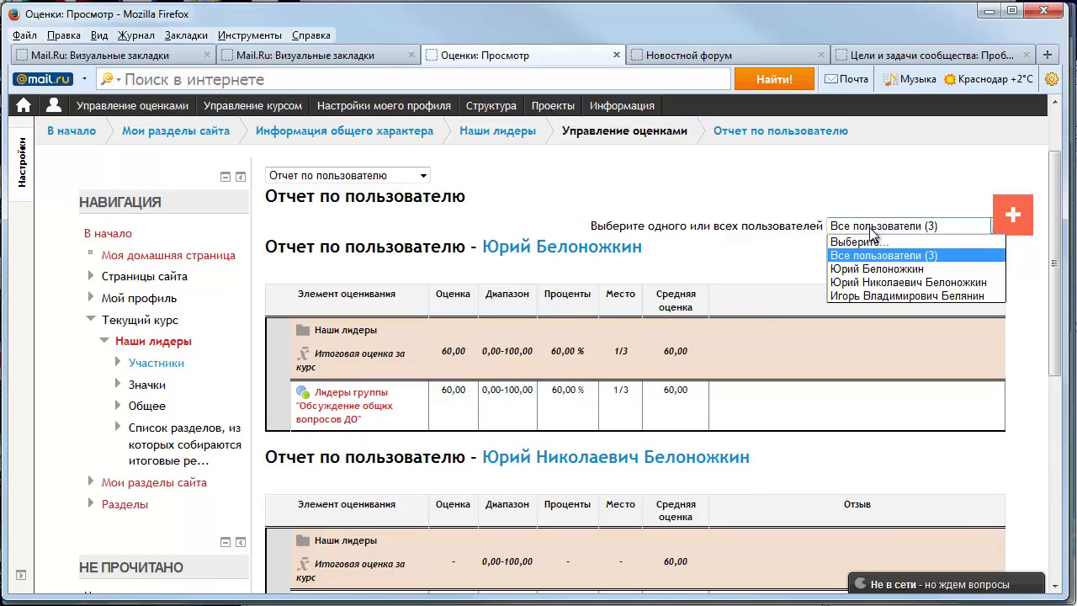
left_click(872, 234)
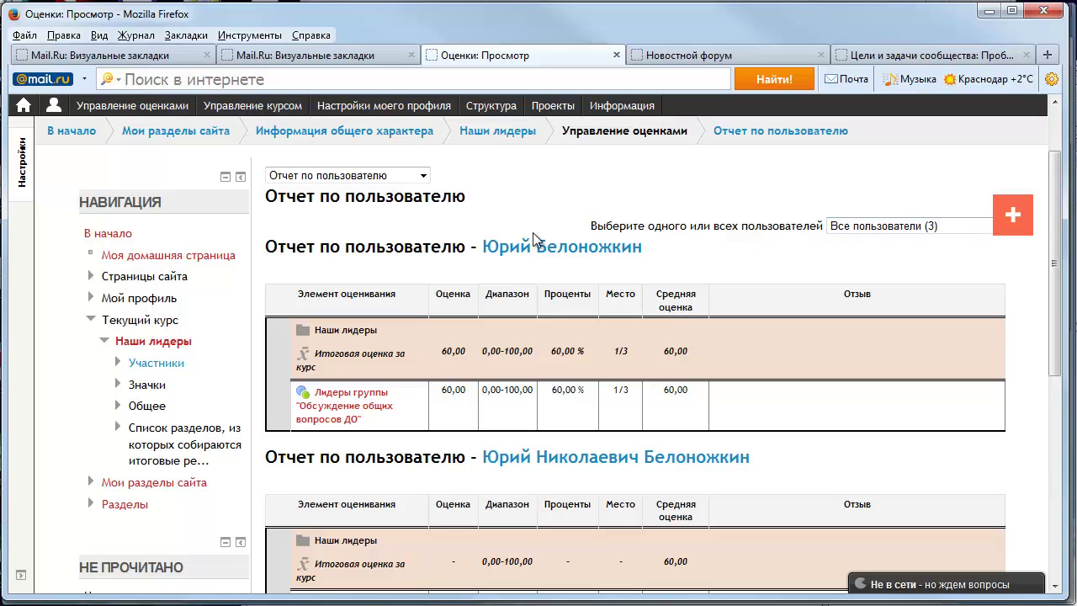
Examine the report for each of the listed users, comparing their grades, percentages and places for the leaders of the discussion group.
left_click_drag(480, 250, 646, 250)
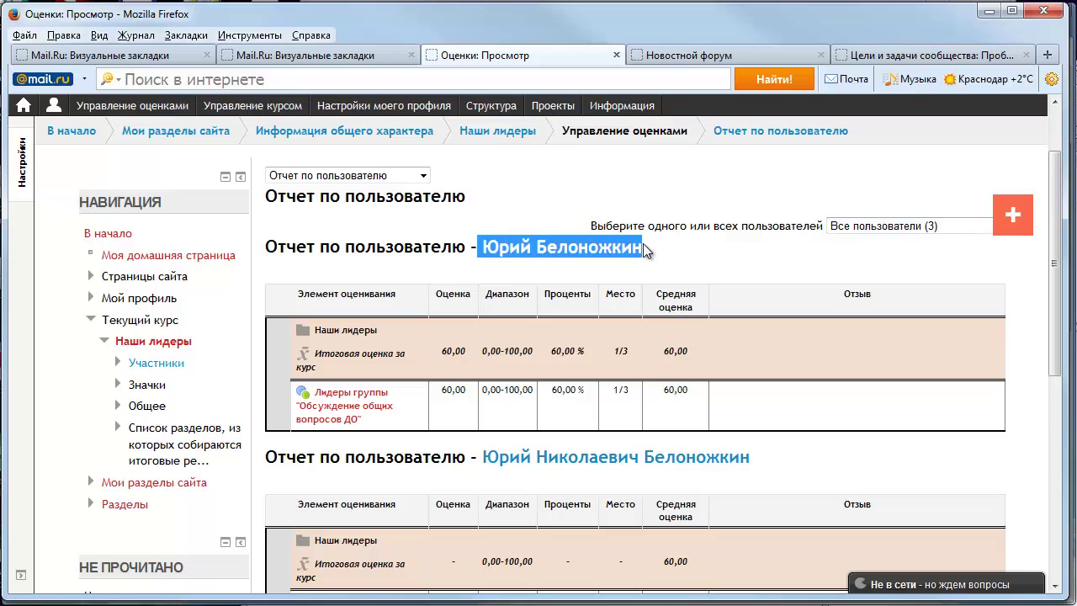
middle_click(684, 225)
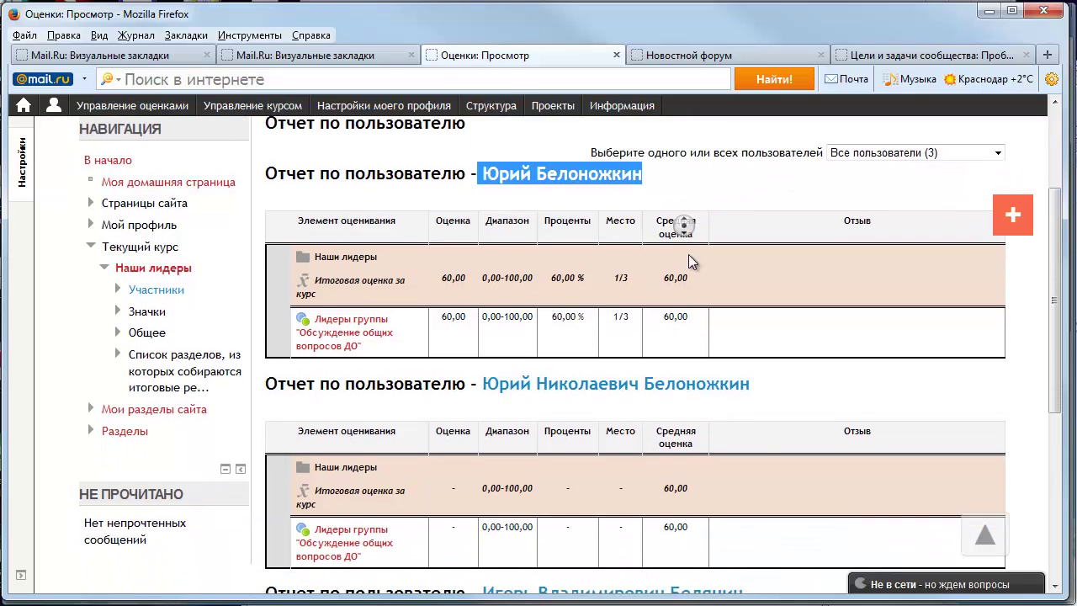
left_click(688, 254)
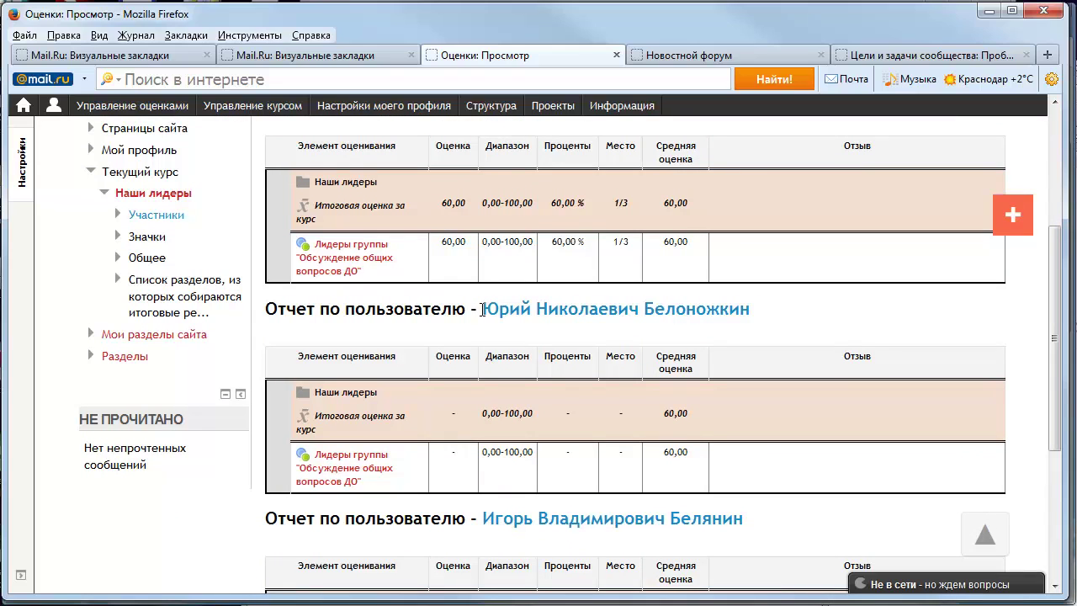
left_click_drag(483, 309, 747, 315)
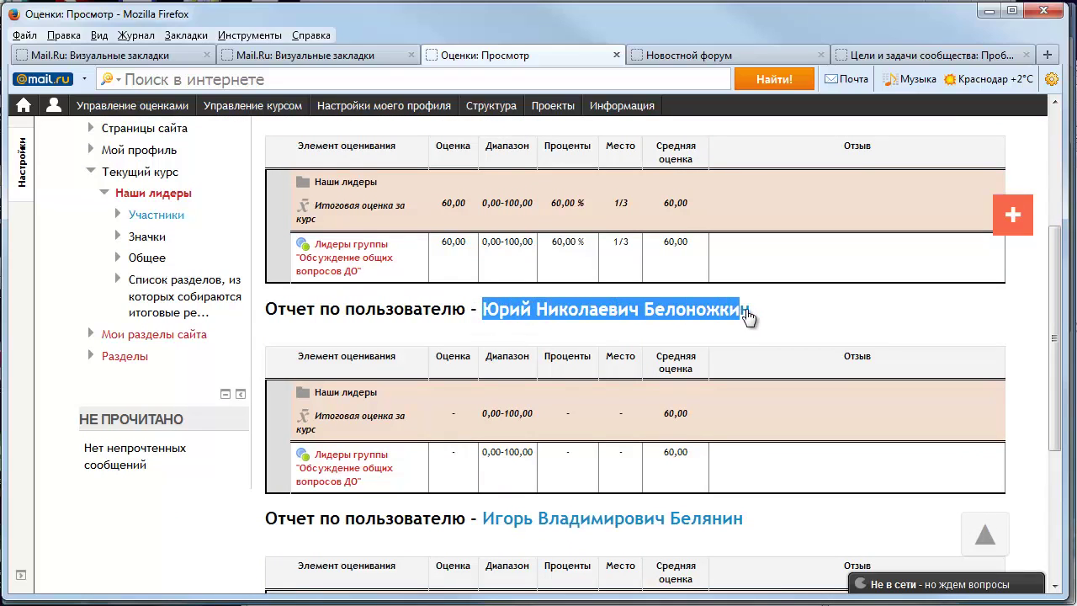
scroll(753, 309, "down", 4)
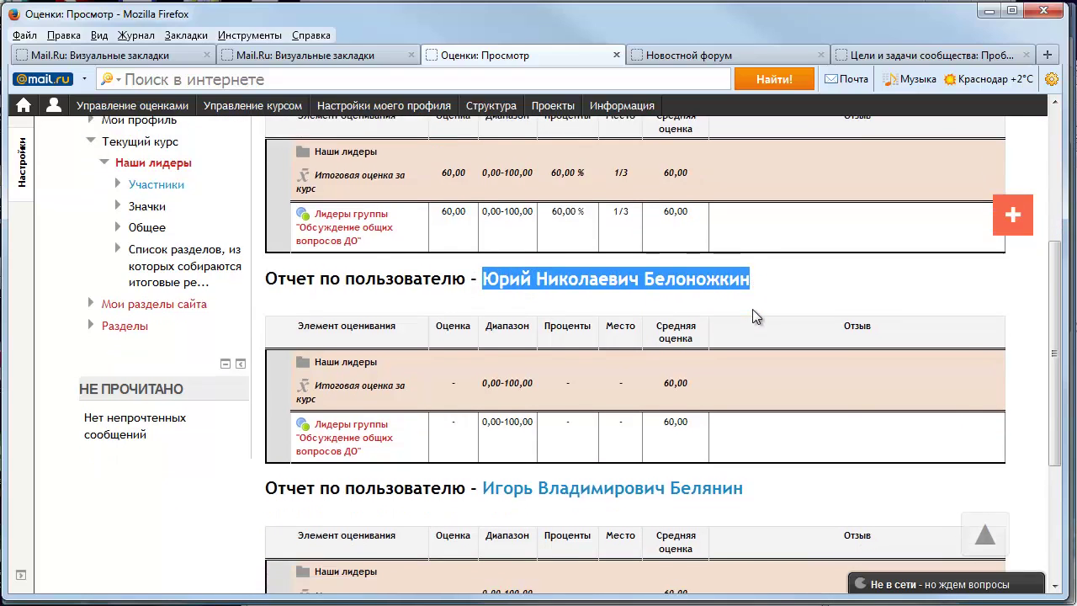
left_click_drag(479, 327, 743, 333)
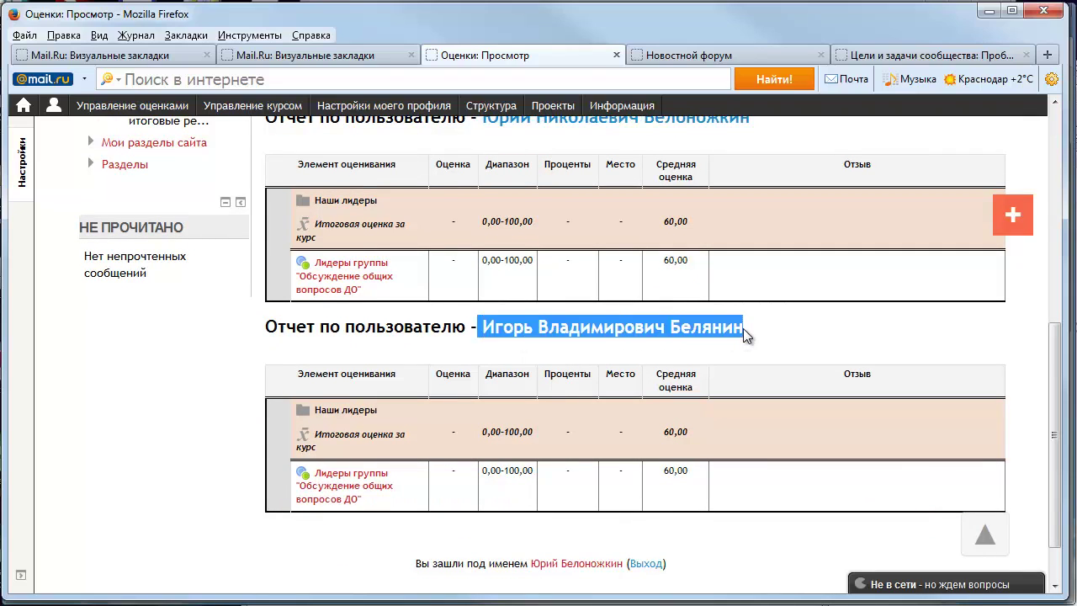
left_click(844, 356)
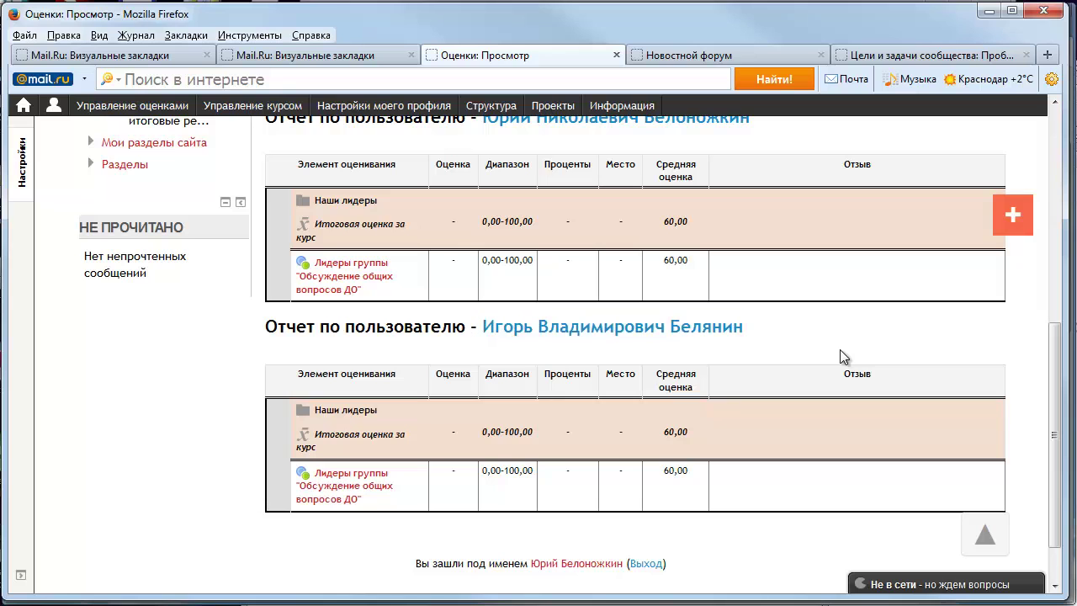
middle_click(840, 347)
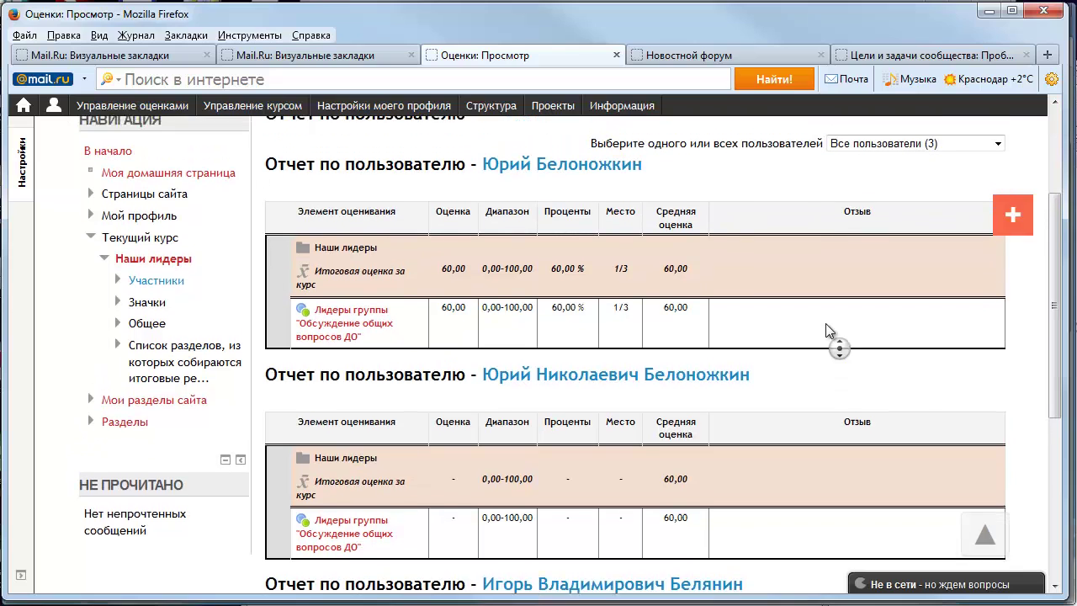
middle_click(826, 325)
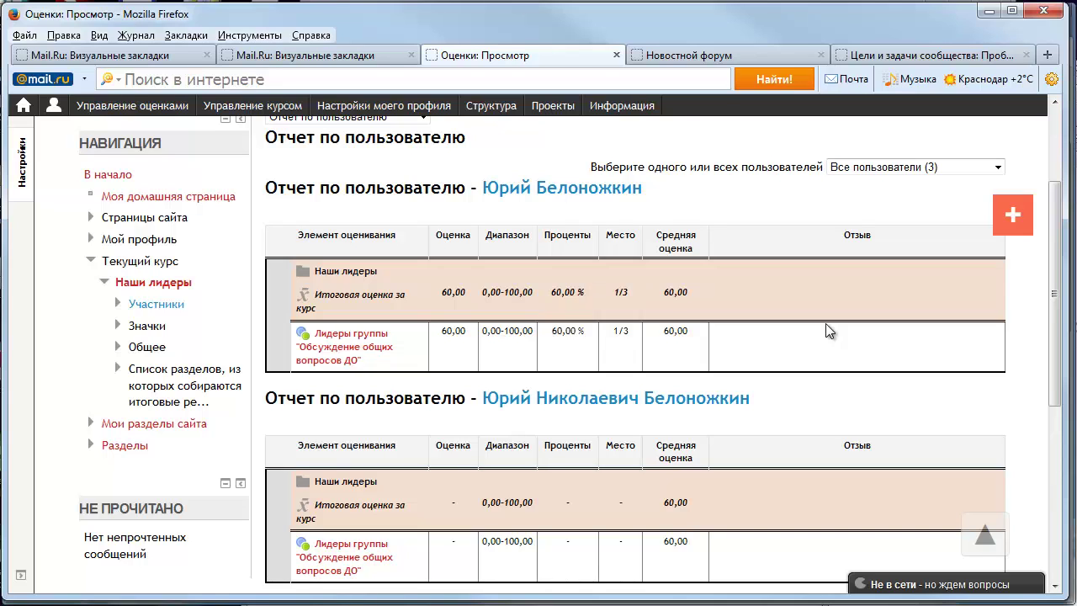
scroll(826, 323, "up", 1)
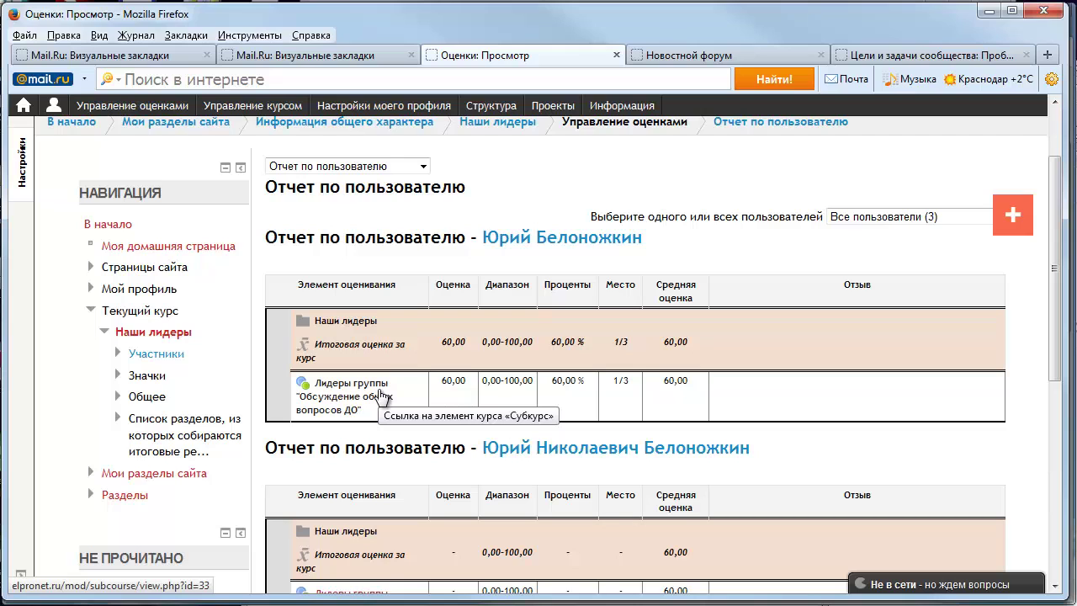
scroll(383, 396, "up", 2)
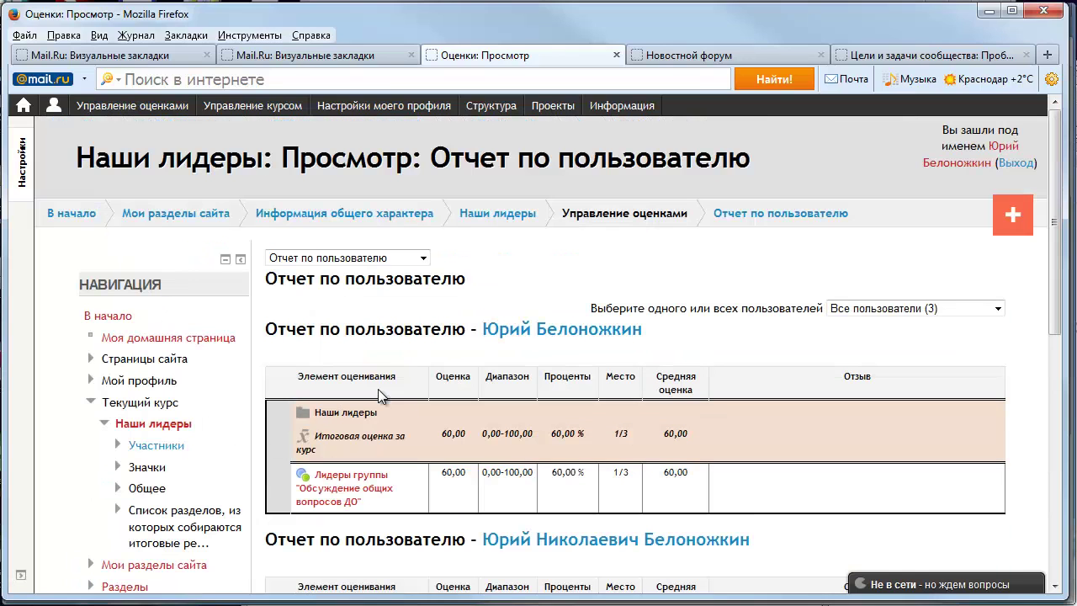
Open the course "Обсуждение общих вопросов ДО" from the site's home page and unenrol from it, confirming the removal.
left_click(70, 215)
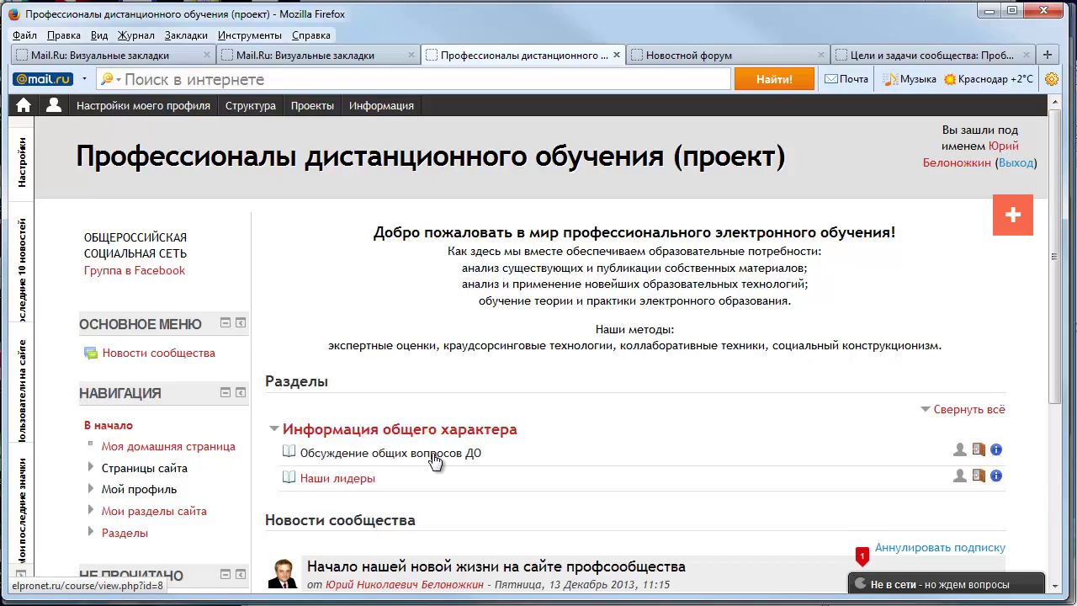
left_click(434, 456)
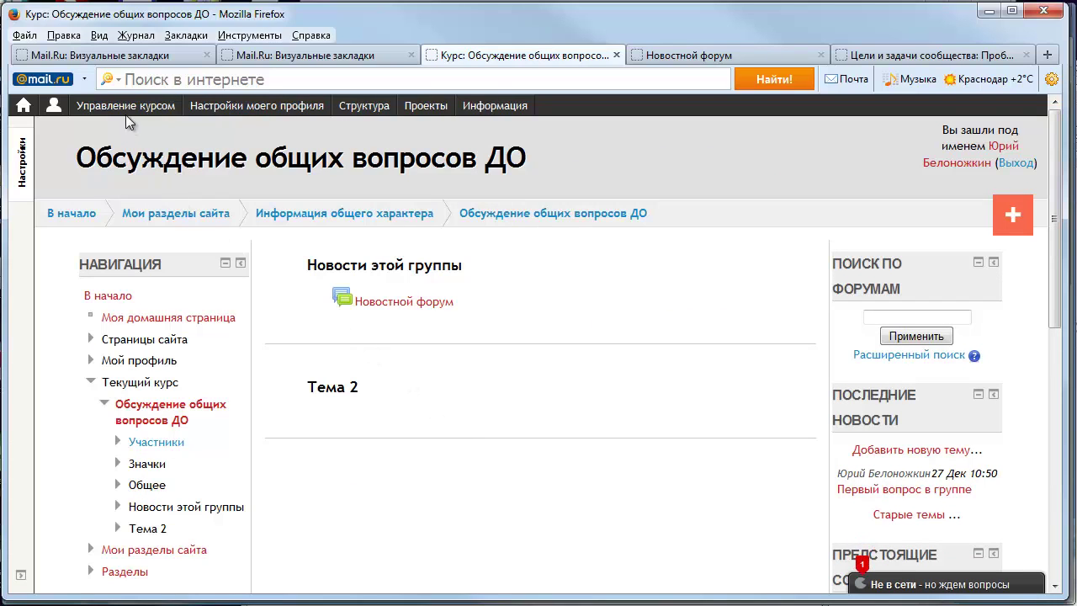
mouse_move(126, 114)
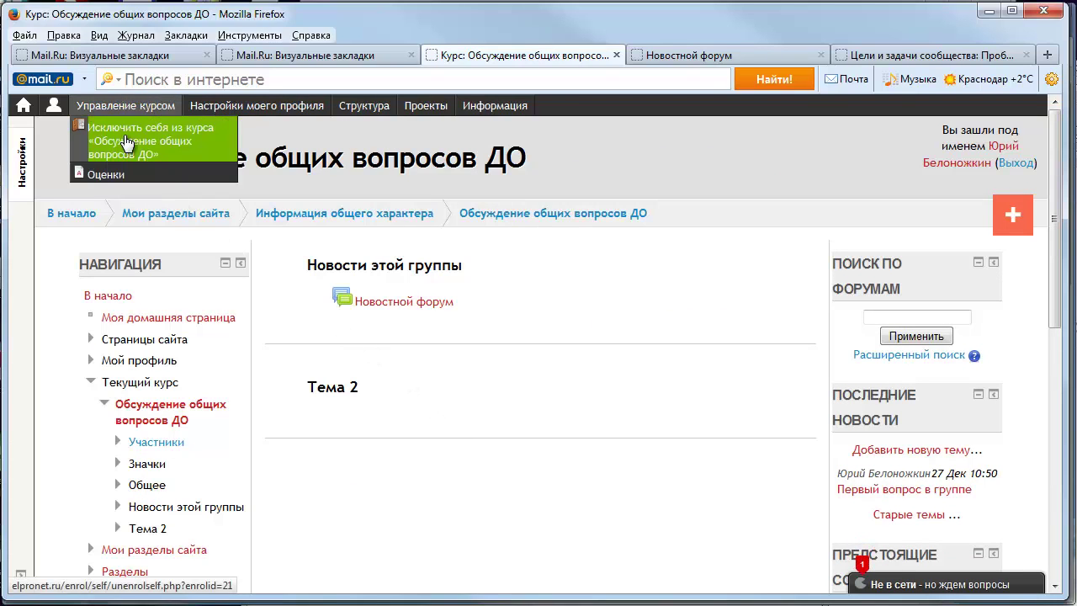
left_click(126, 142)
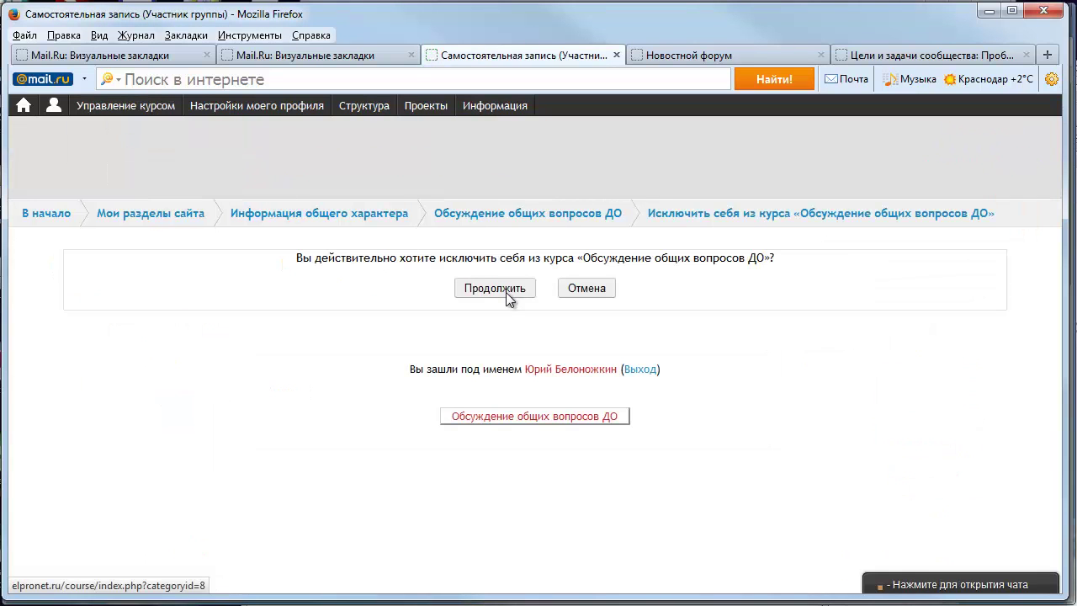
left_click(506, 292)
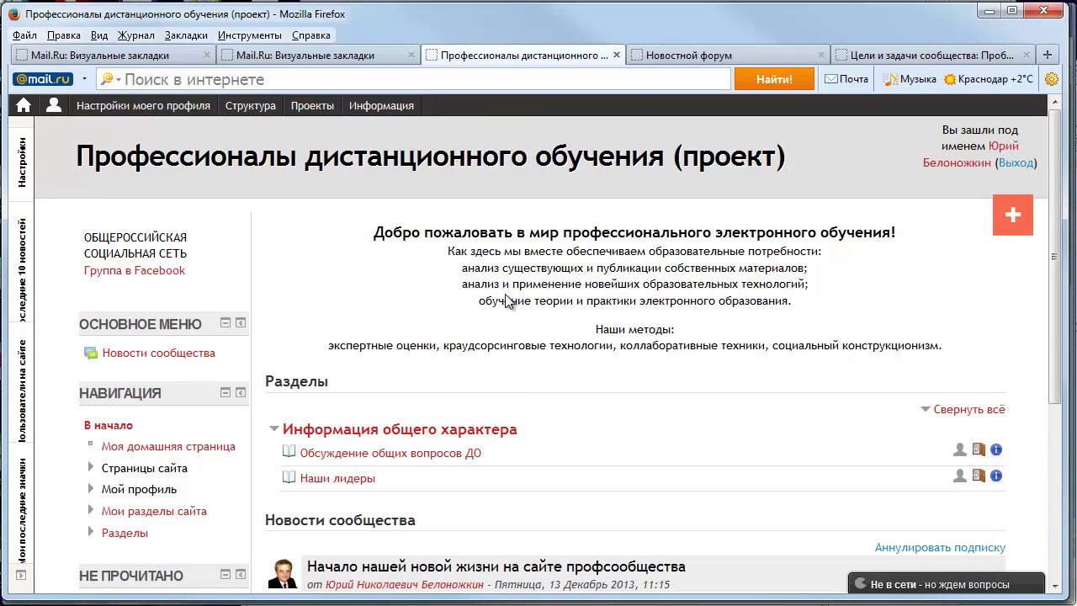
Reopen the course "Обсуждение общих вопросов ДО" and self-enrol in it as a group participant.
left_click(428, 459)
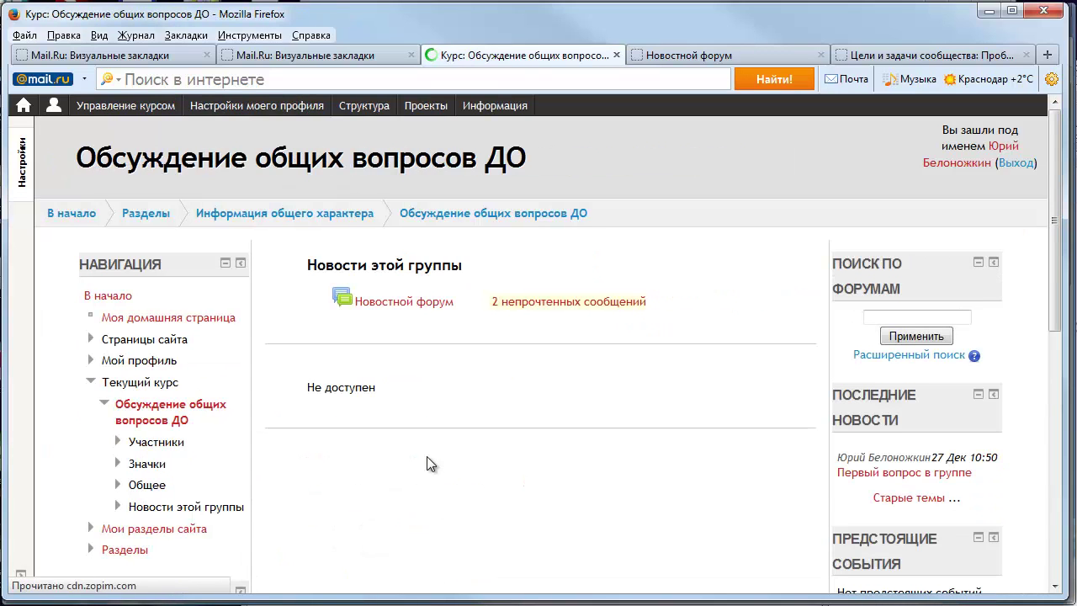
mouse_move(131, 106)
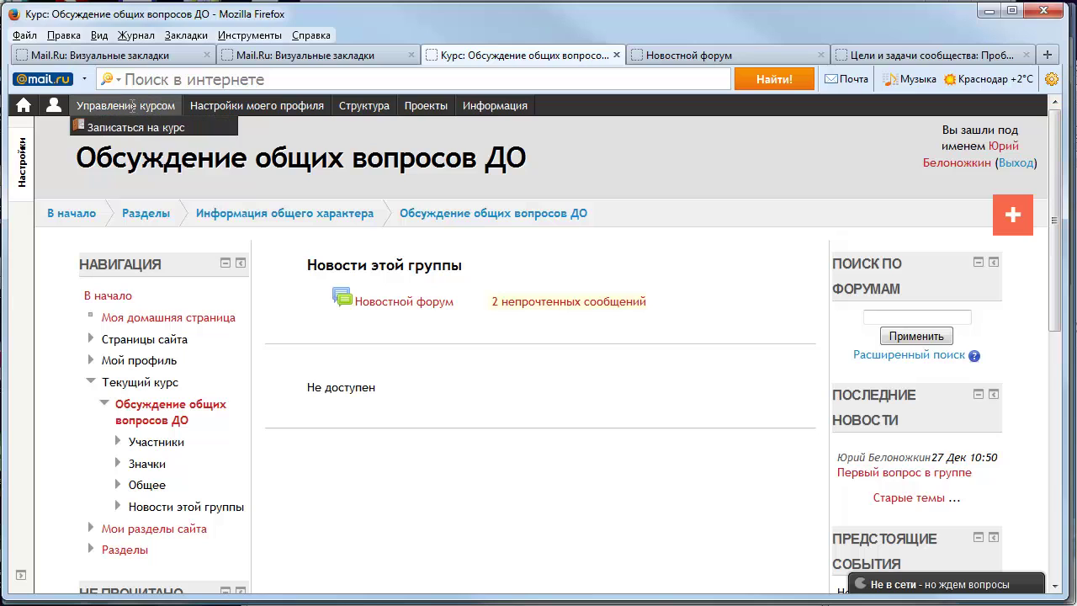
left_click(133, 128)
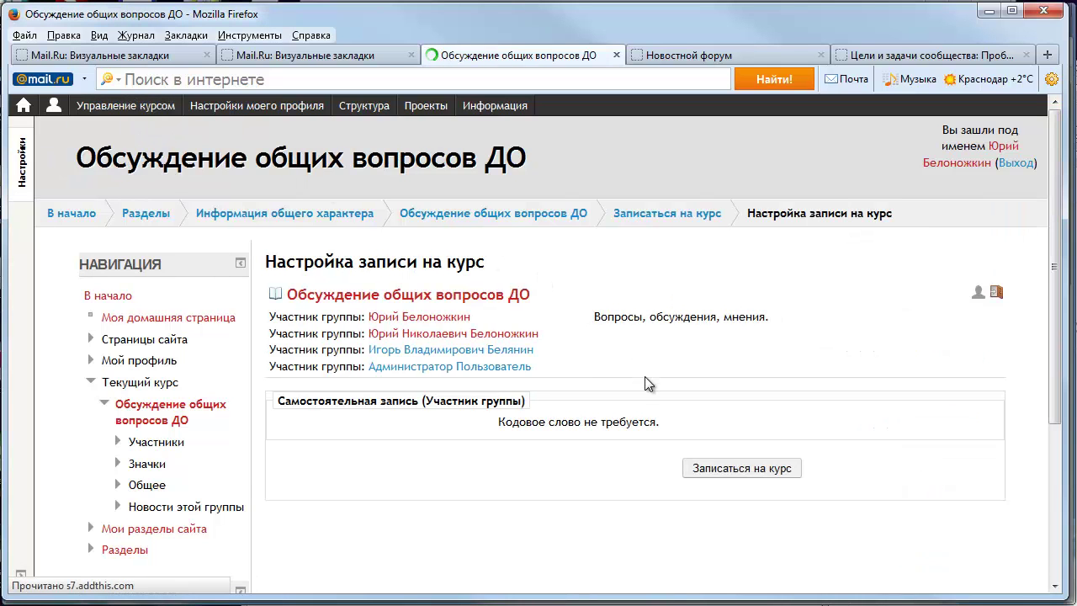
left_click(729, 472)
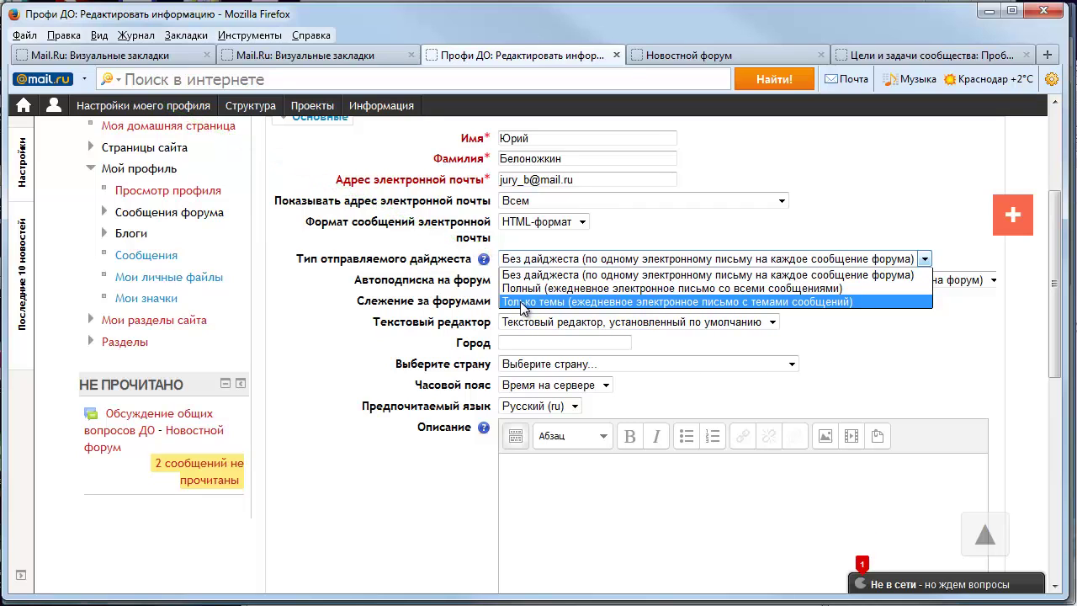
Close the e-mail digest options, look through the rest of the profile form and log out of the site without saving.
left_click(353, 361)
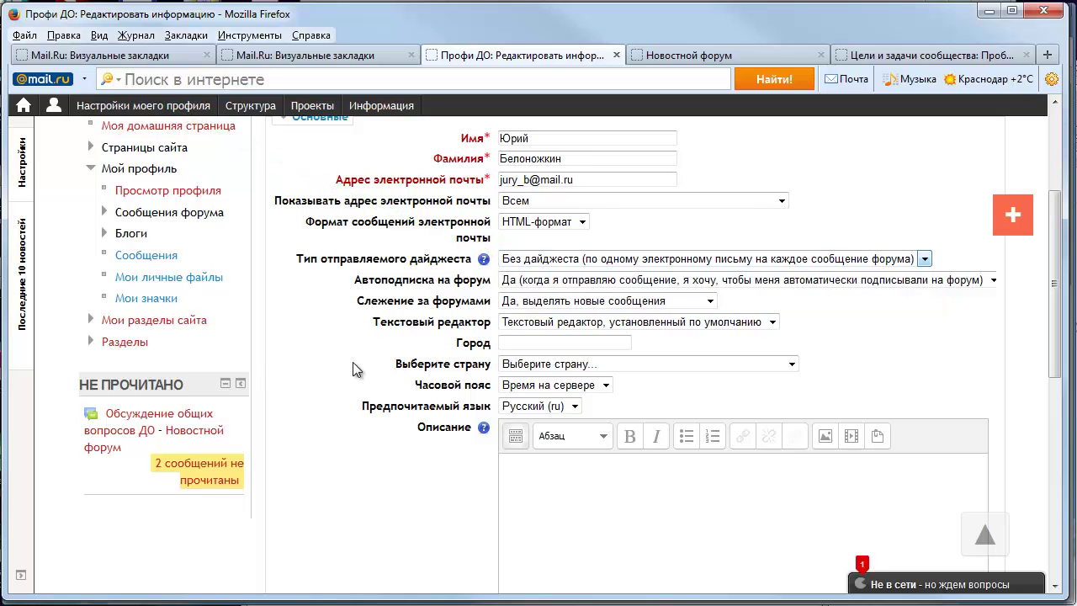
middle_click(353, 362)
middle_click(360, 435)
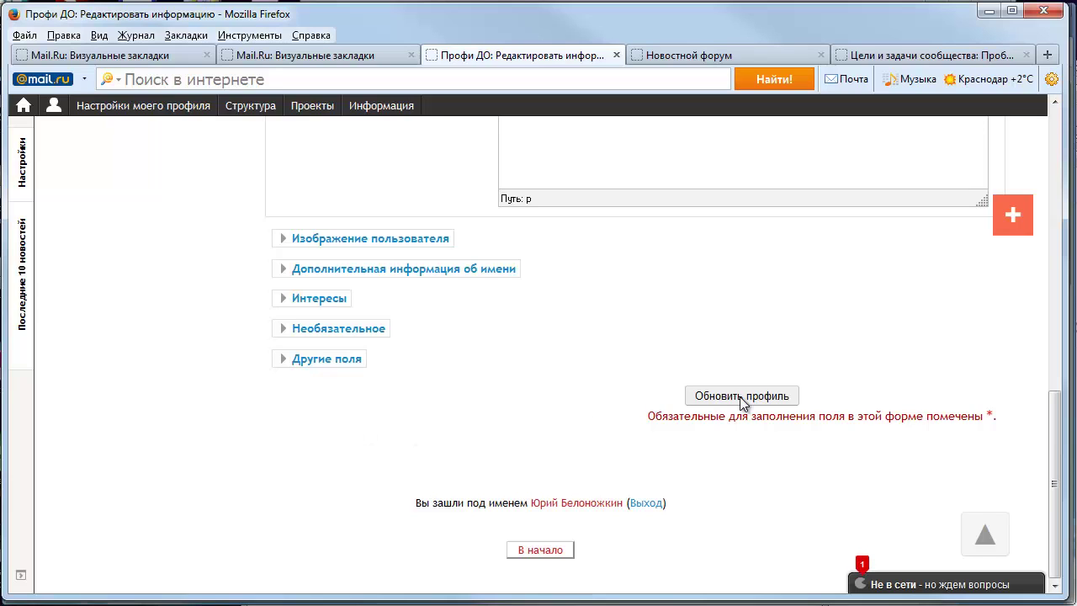
left_click(652, 505)
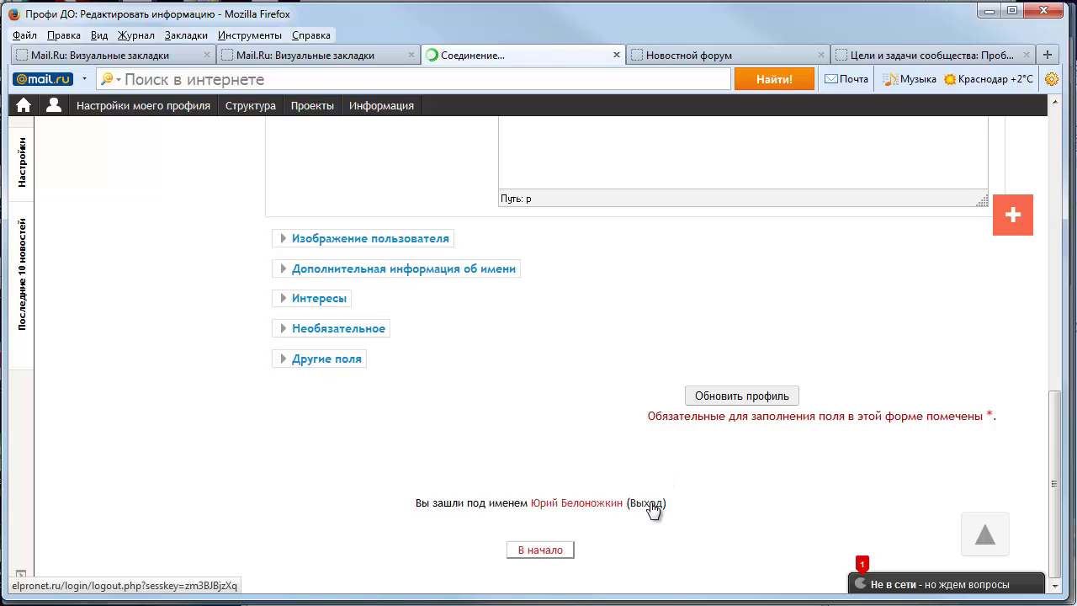